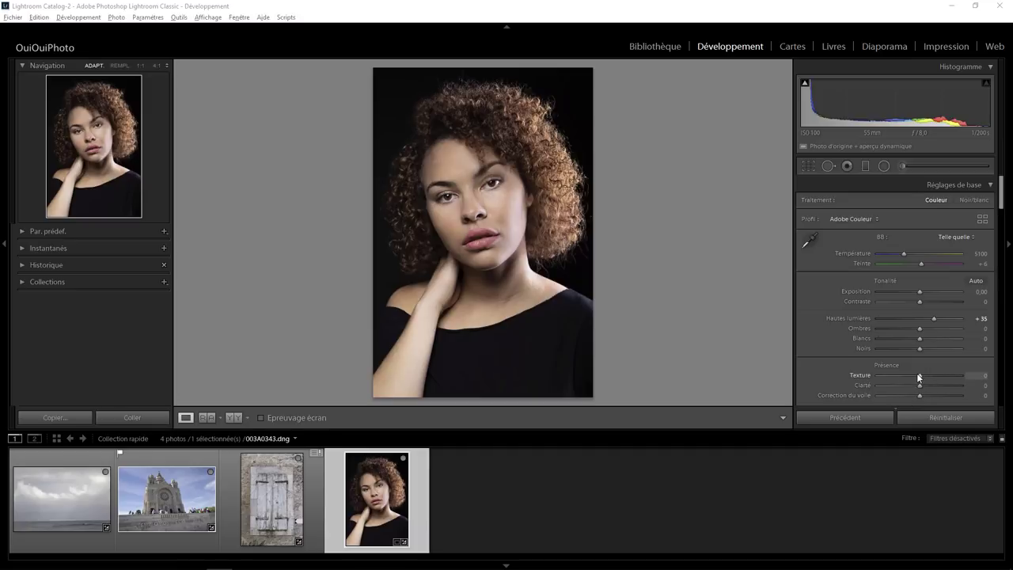
Close the brush mask settings and open the weathered wooden shutter photo
click(902, 166)
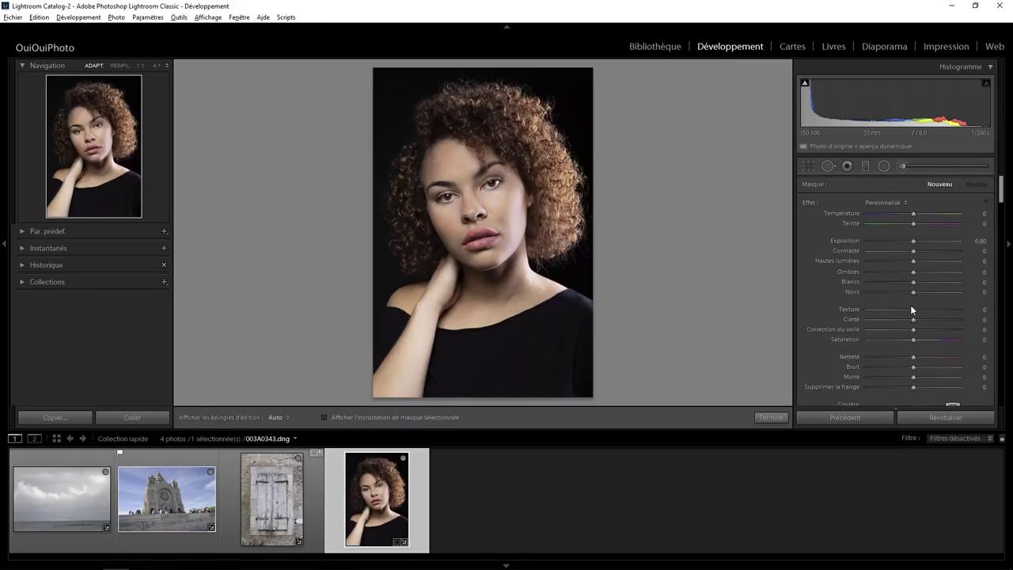
click(771, 417)
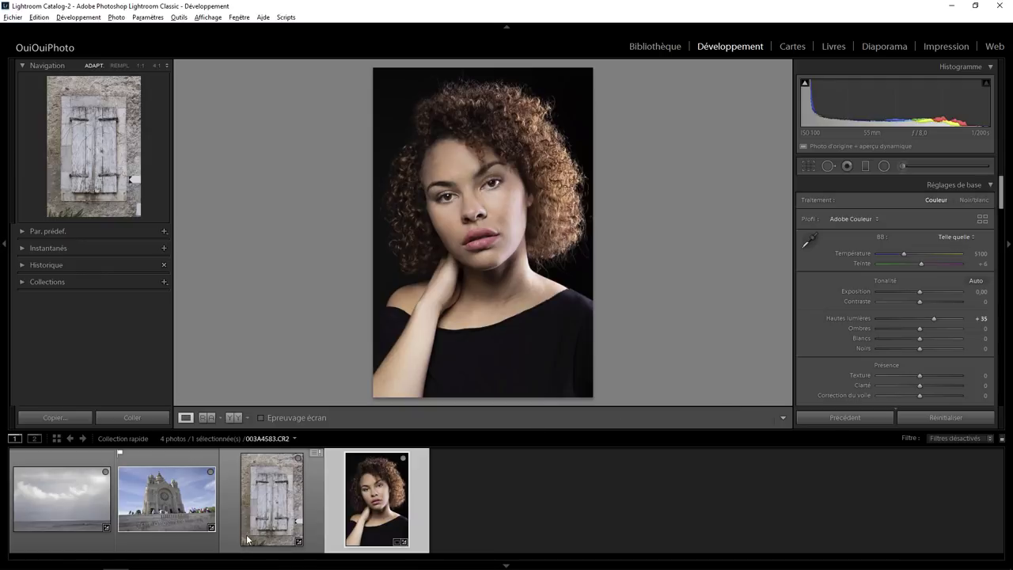
click(273, 515)
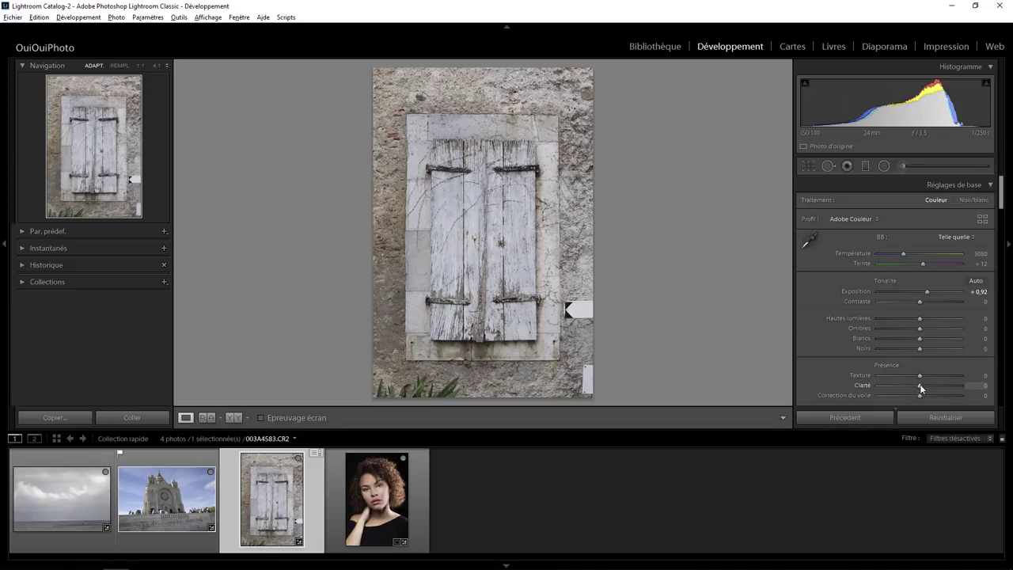
Try raising and lowering Clarity on the shutter photo, then reset it to 0
drag(920, 386, 931, 385)
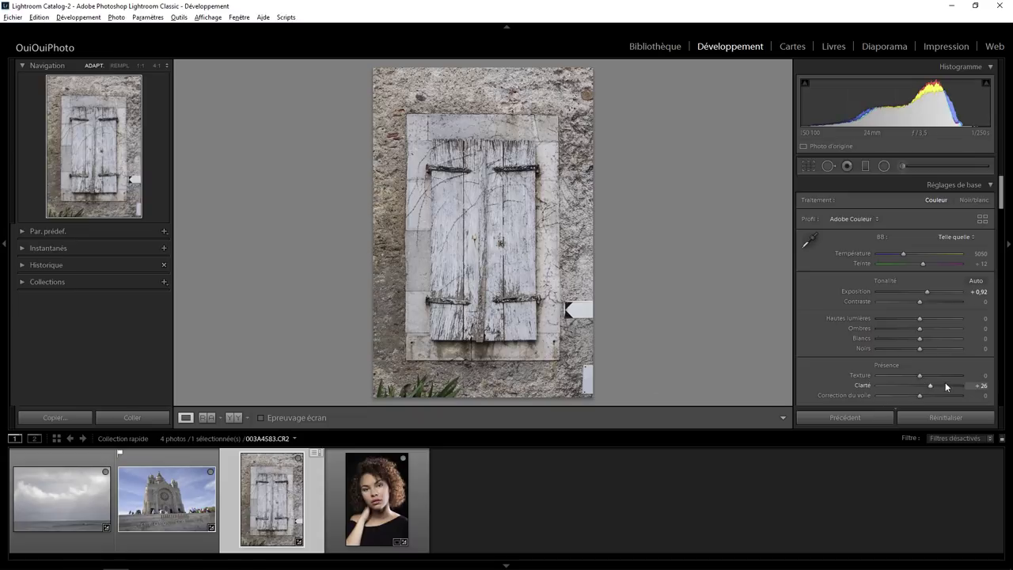
mouse_move(931, 384)
mouse_down()
mouse_move(967, 382)
mouse_move(923, 387)
mouse_up()
double_click(922, 386)
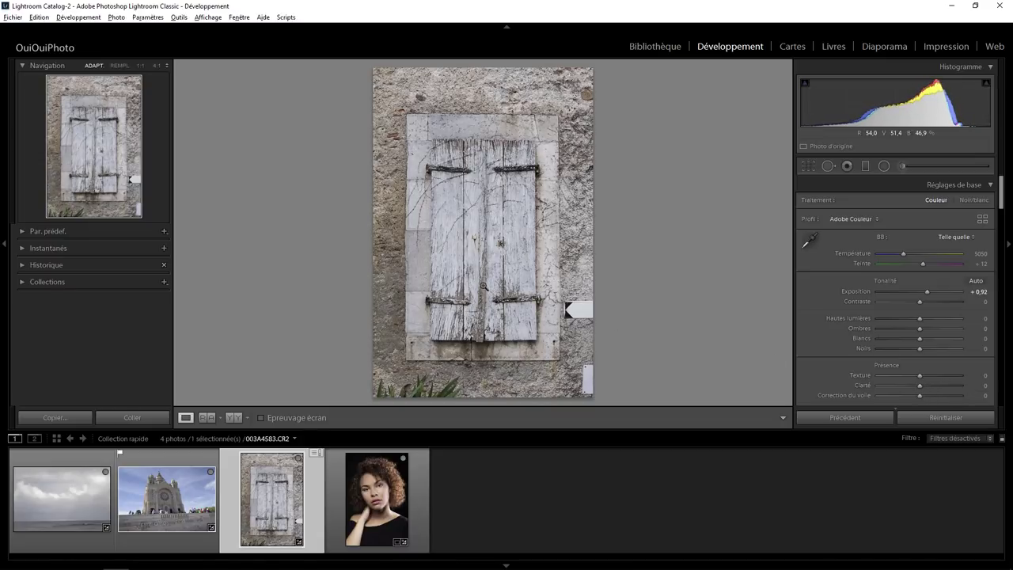
click(484, 286)
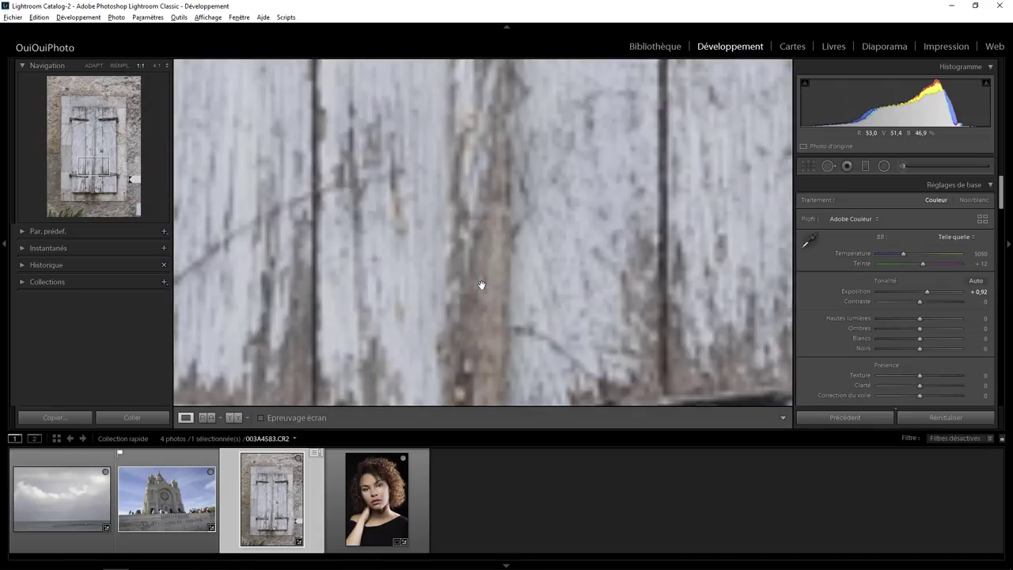
drag(488, 306, 459, 206)
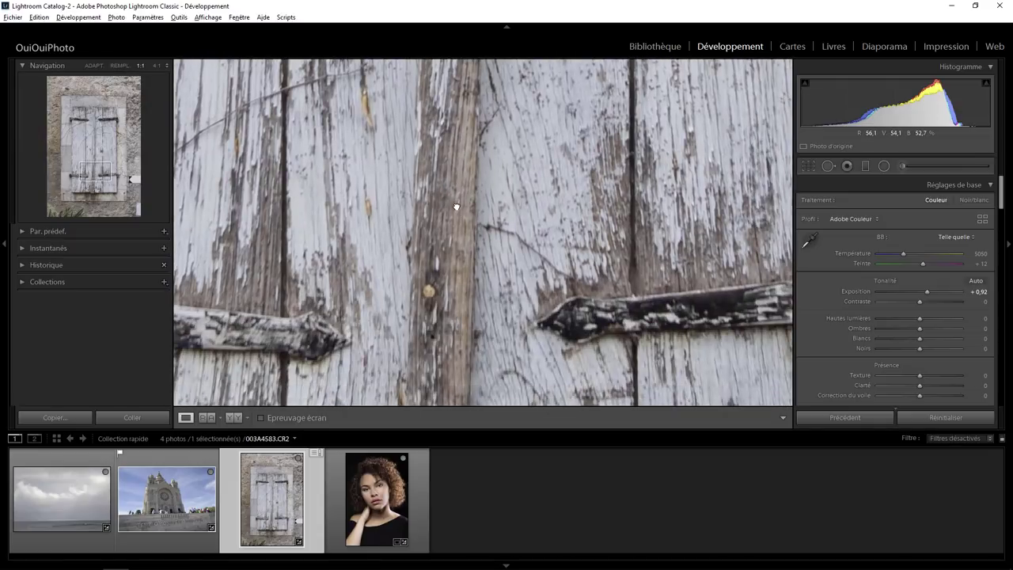
click(458, 207)
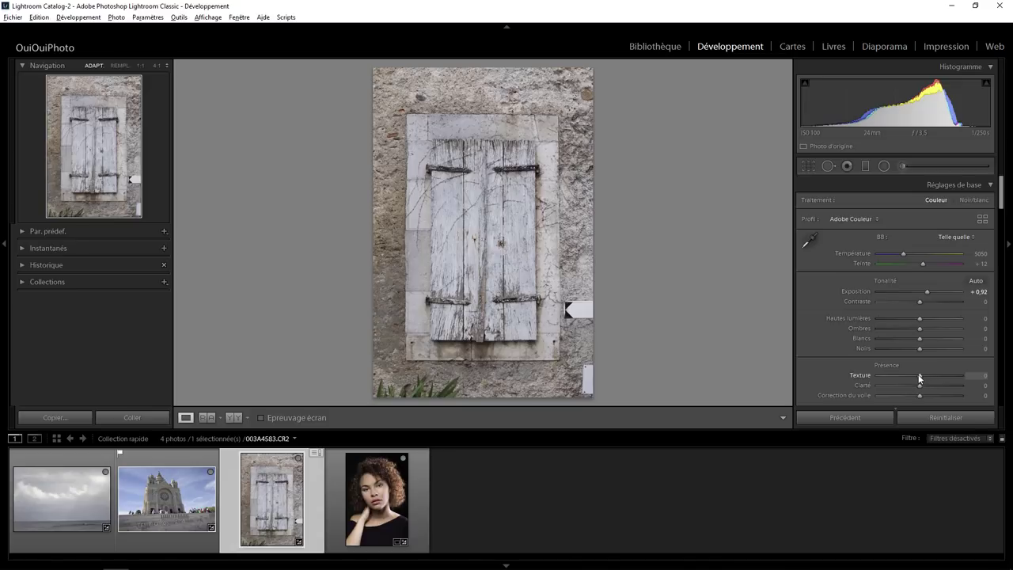
mouse_move(919, 376)
mouse_down()
mouse_move(972, 379)
mouse_move(905, 373)
mouse_move(961, 377)
mouse_up()
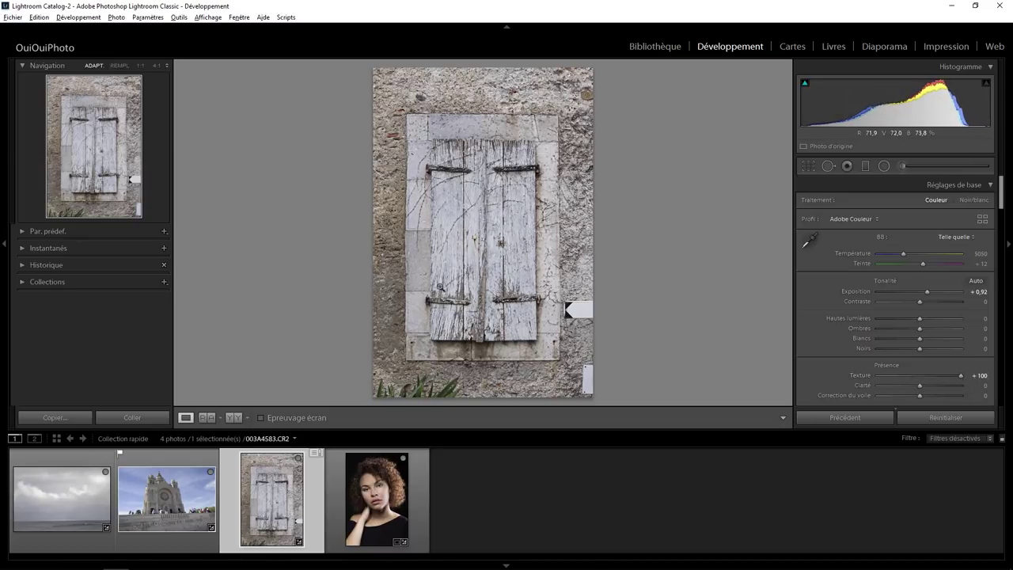
mouse_move(959, 375)
mouse_down()
mouse_move(928, 379)
mouse_move(966, 374)
mouse_up()
double_click(962, 377)
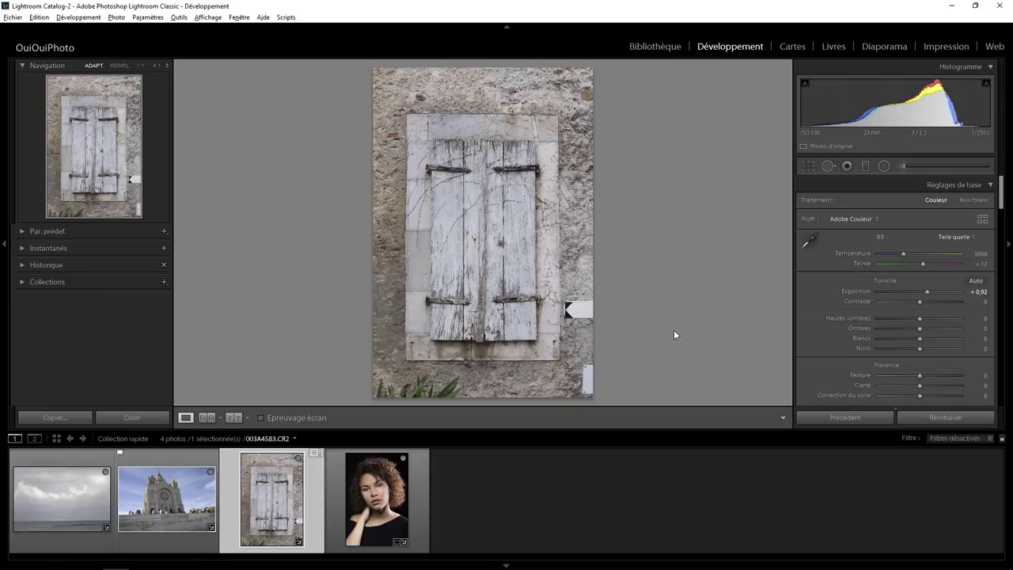
mouse_move(920, 386)
mouse_down()
mouse_move(975, 389)
mouse_move(924, 388)
mouse_move(966, 372)
mouse_up()
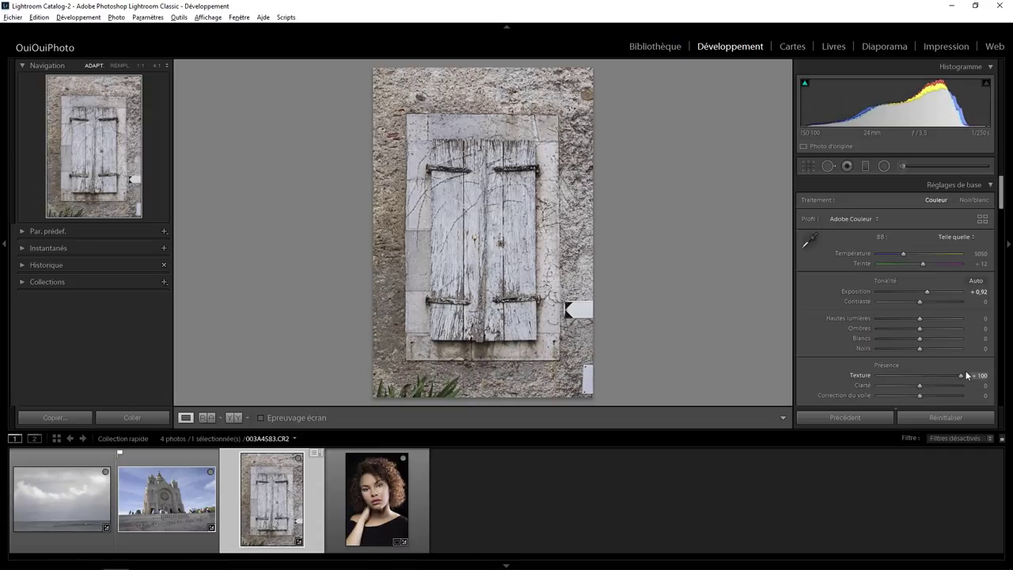
double_click(927, 376)
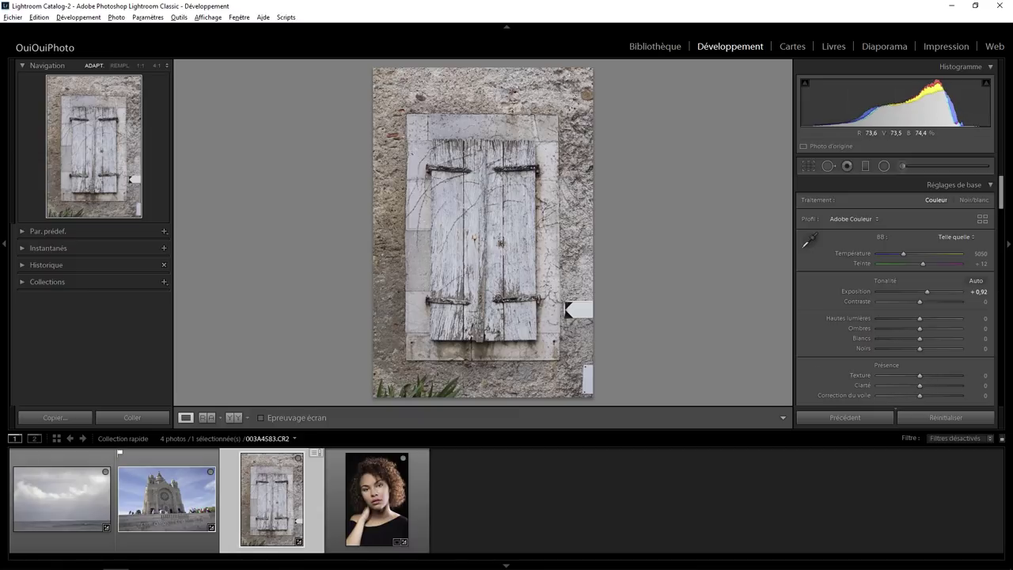
click(486, 291)
drag(473, 163, 479, 192)
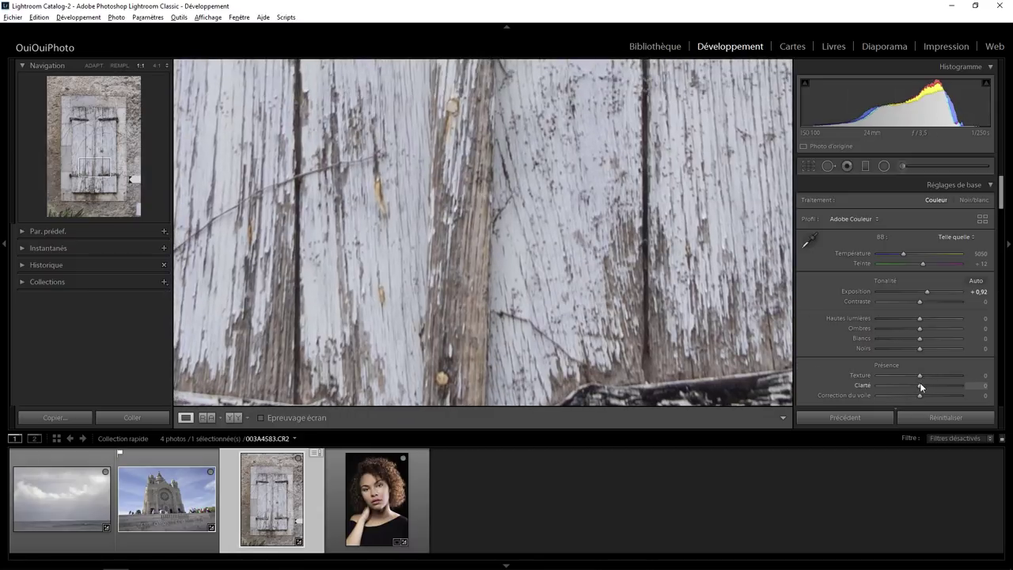
drag(940, 388, 964, 386)
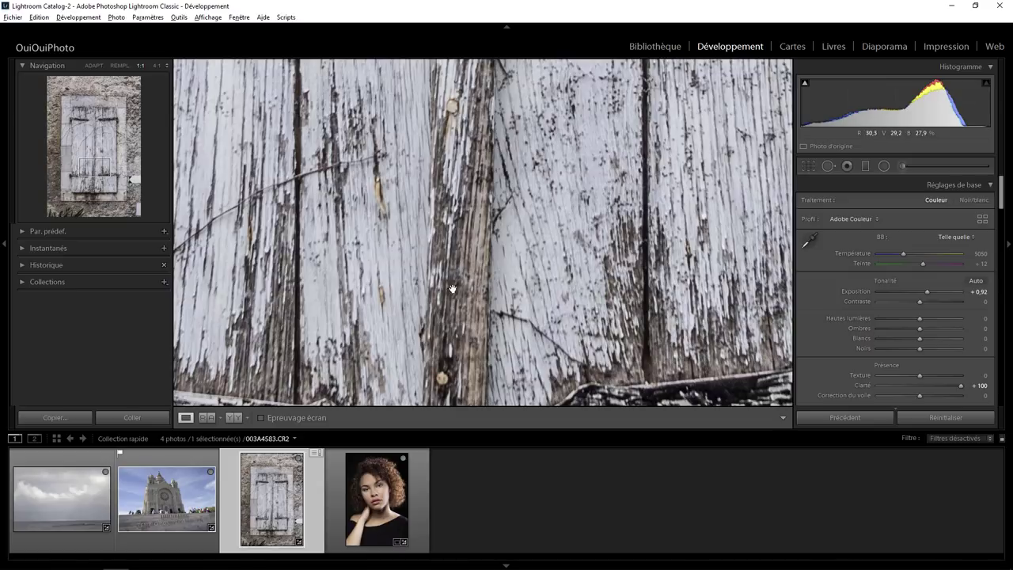
double_click(961, 387)
drag(919, 375, 961, 375)
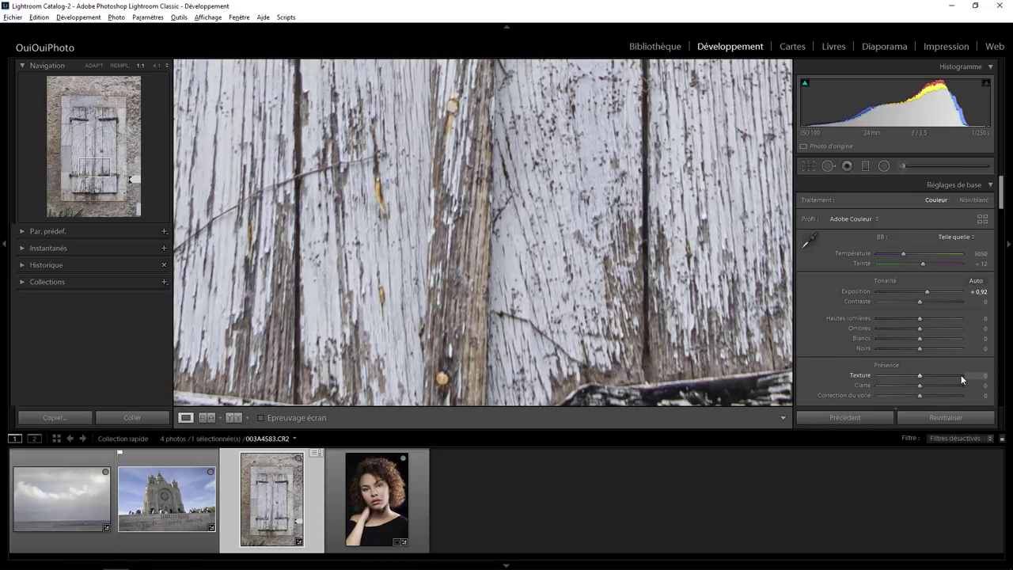
Open the cloudy sea photo fitted to view, test Clarity and reset it, then set Texture to +85
click(61, 499)
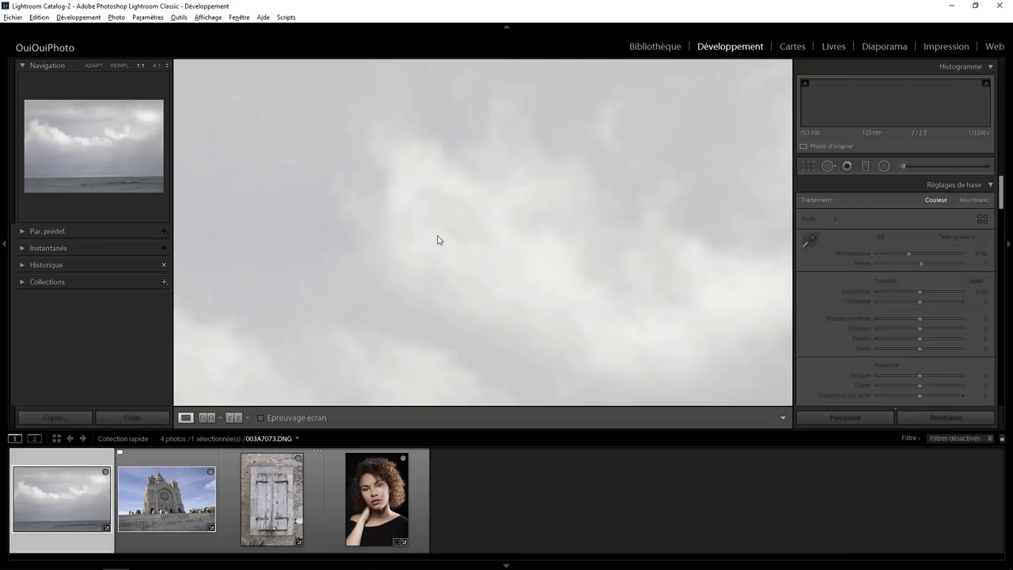
click(440, 239)
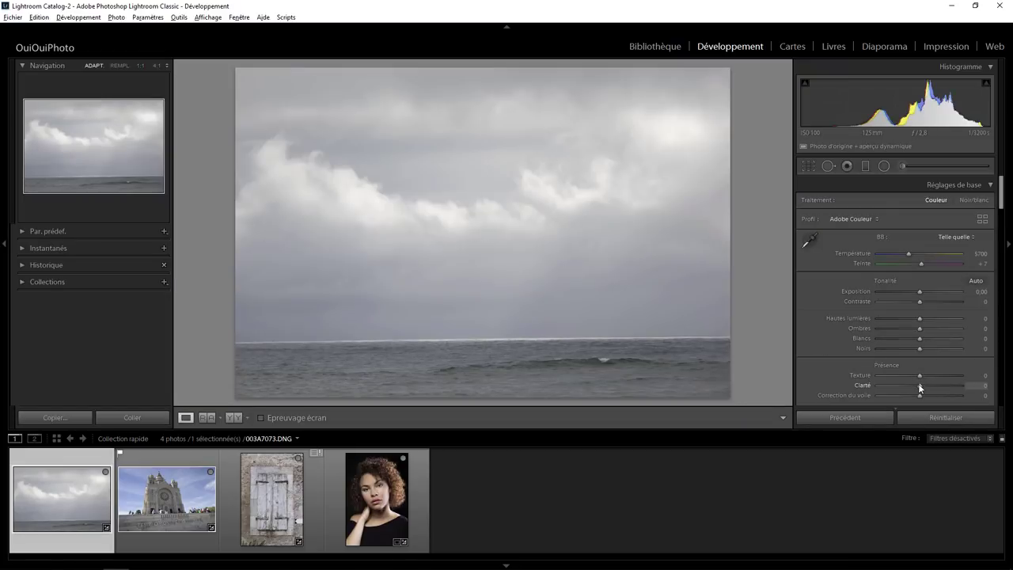
drag(919, 387, 965, 383)
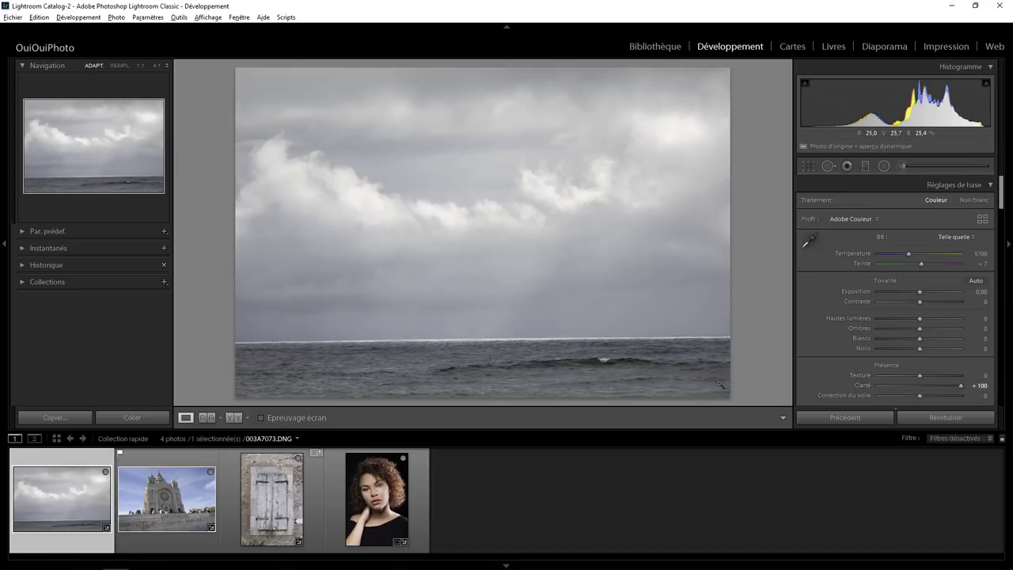
double_click(961, 385)
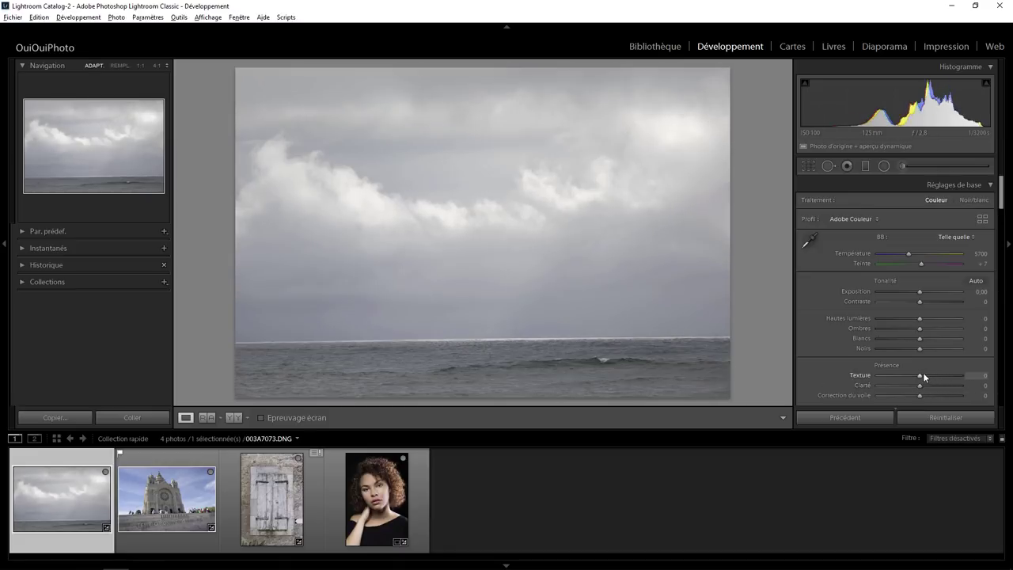
mouse_move(920, 377)
mouse_down()
mouse_move(940, 377)
mouse_move(955, 358)
mouse_up()
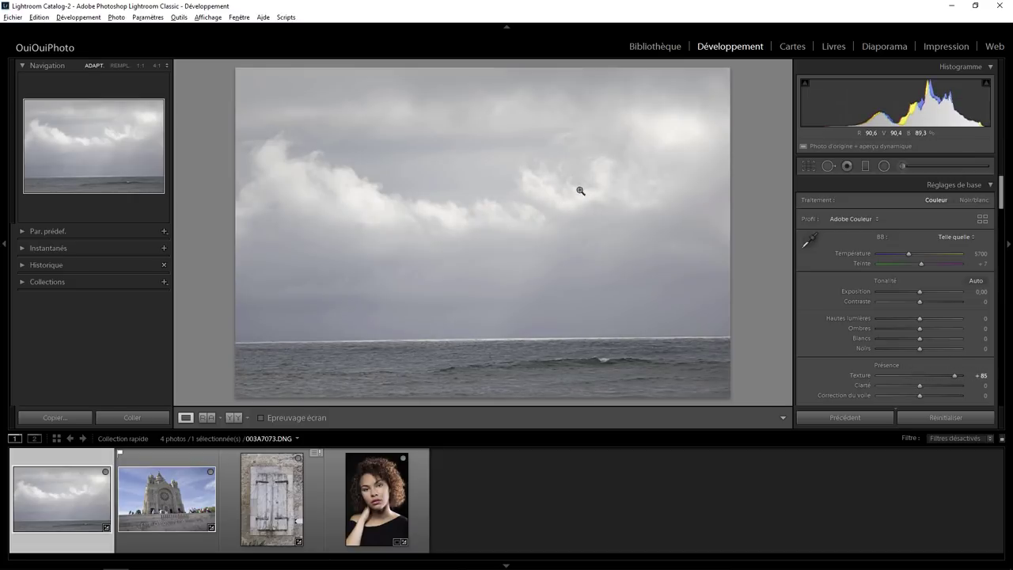
Zoom the cloud view to 2:1, then back out to 1:2
click(167, 66)
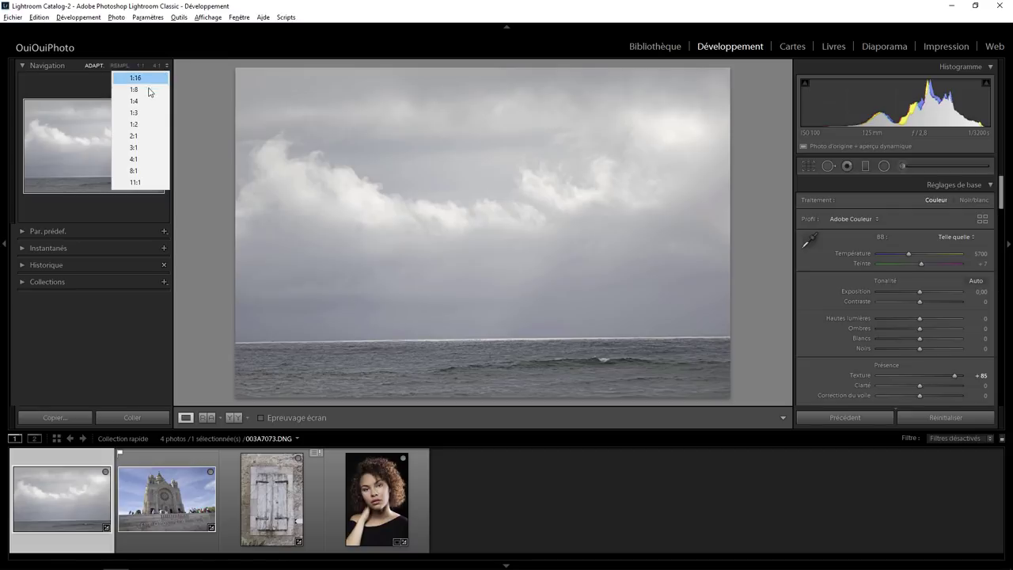
click(141, 135)
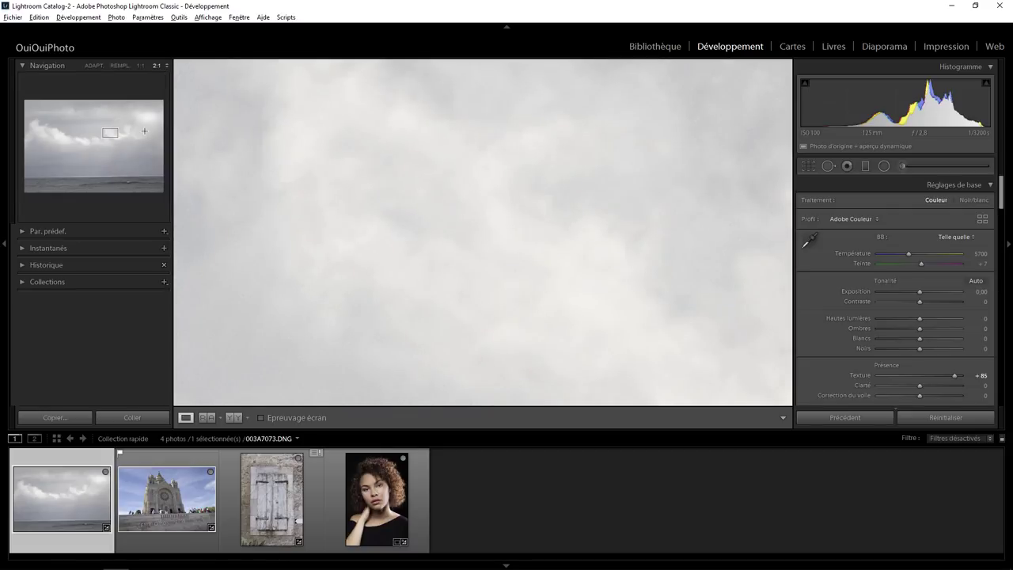
click(167, 66)
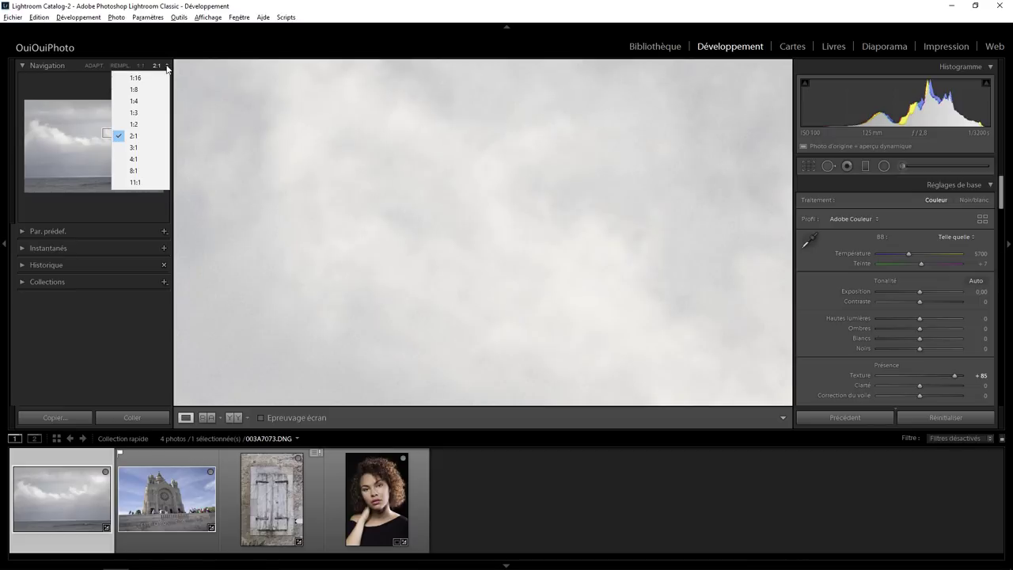
click(147, 124)
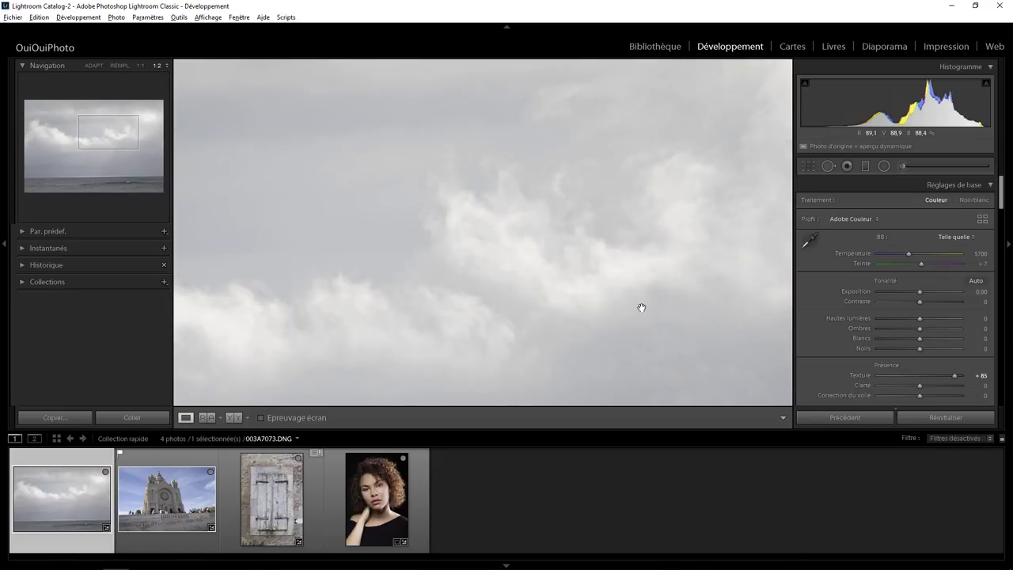
Compare Clarity and Texture separately on the clouds, returning each to 0
double_click(957, 374)
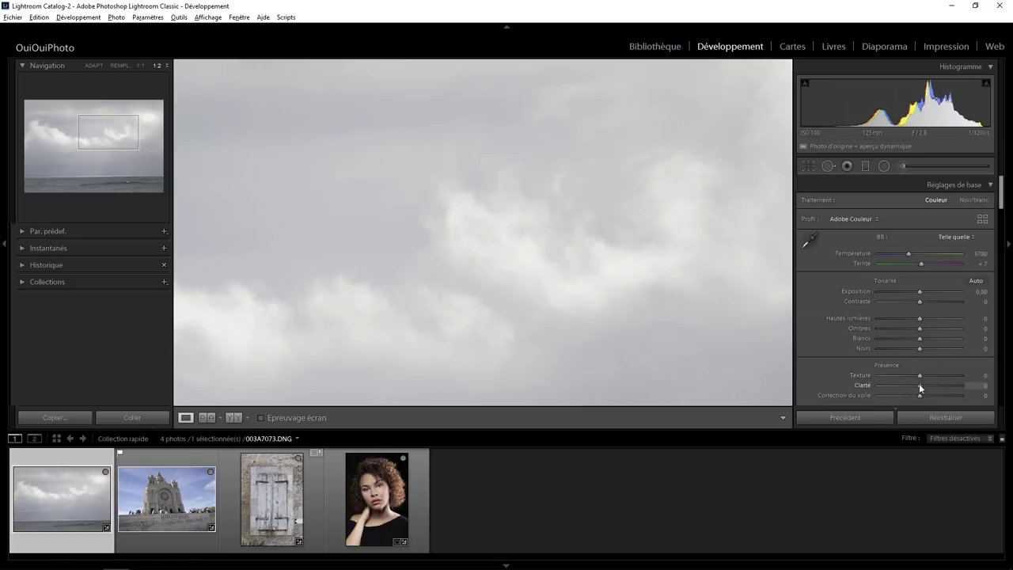
drag(919, 385, 981, 385)
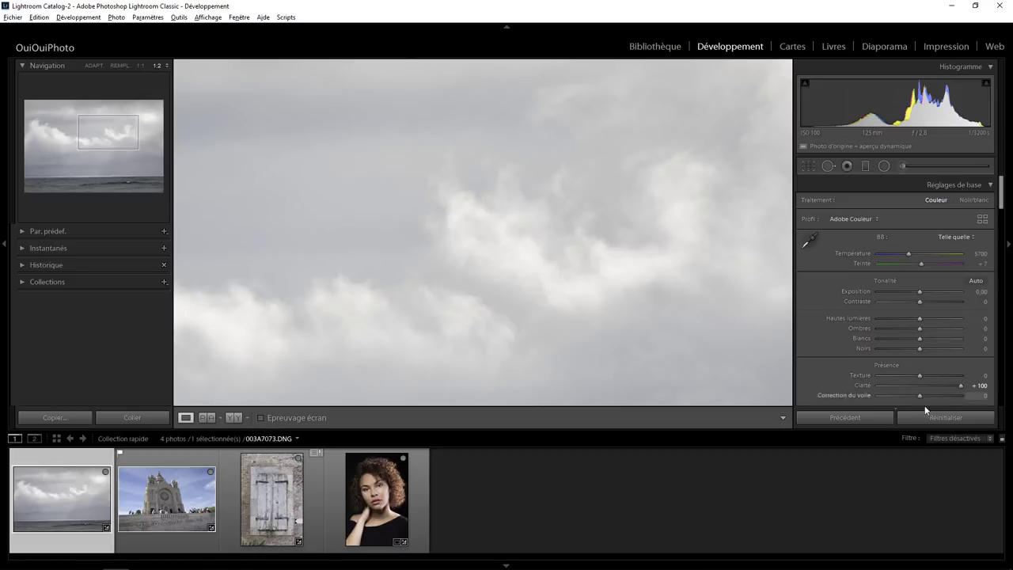
drag(960, 385, 920, 383)
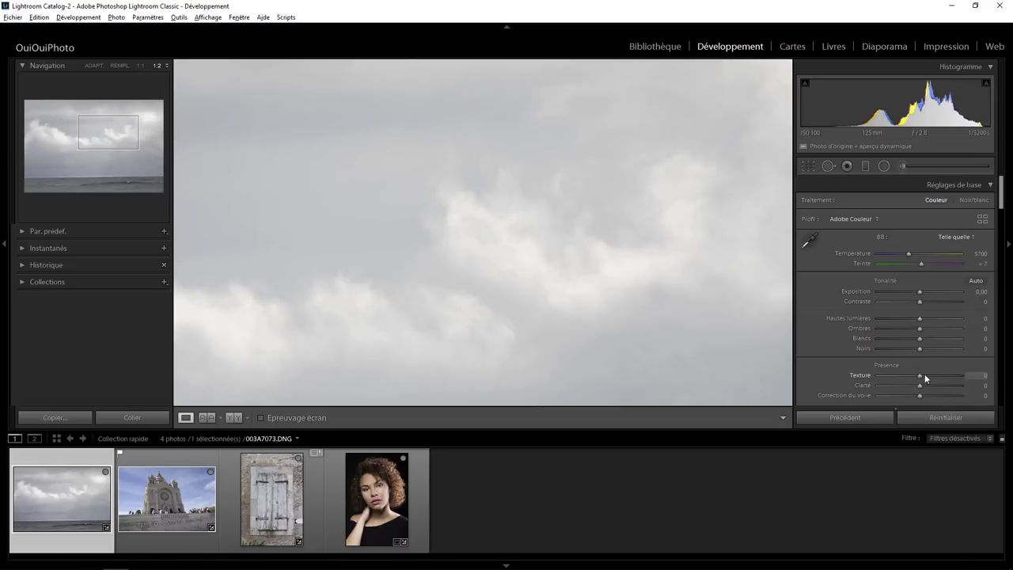
drag(918, 375, 984, 372)
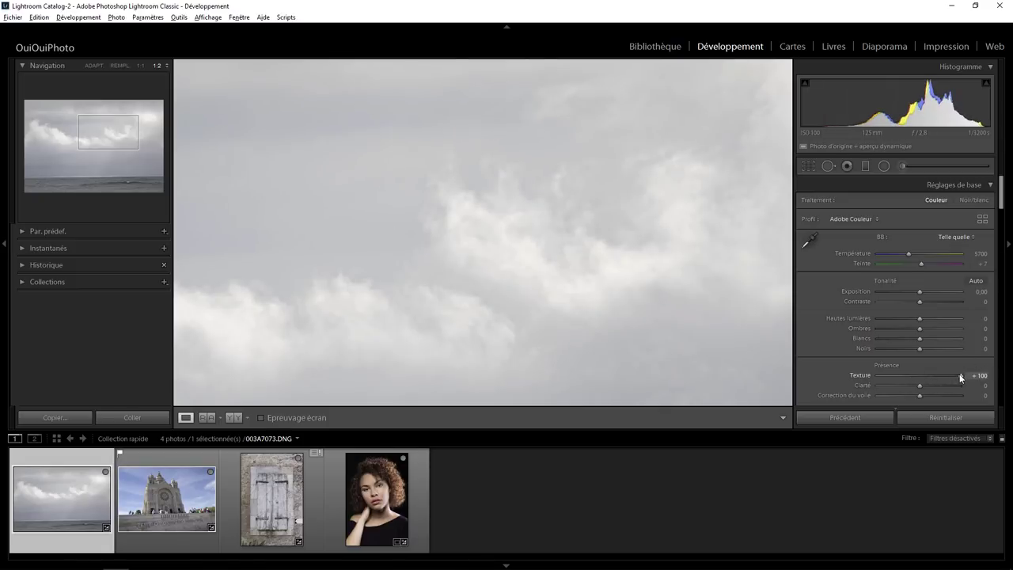
mouse_move(961, 376)
mouse_down()
mouse_move(918, 374)
mouse_move(976, 376)
mouse_move(933, 378)
mouse_up()
double_click(934, 376)
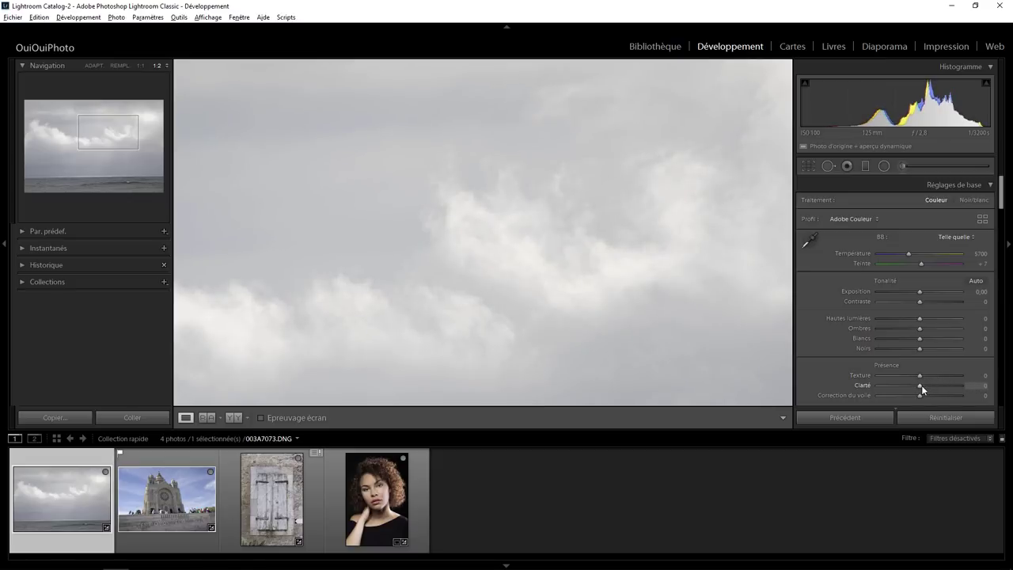
Combine Clarity at +100 with a little added Texture on the clouds
drag(921, 384, 977, 385)
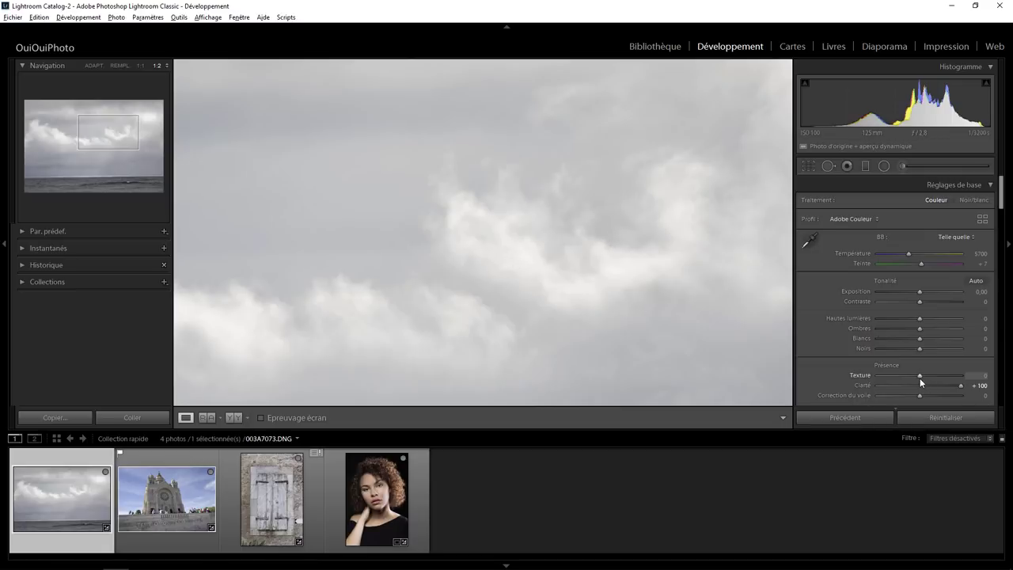
drag(921, 372, 977, 364)
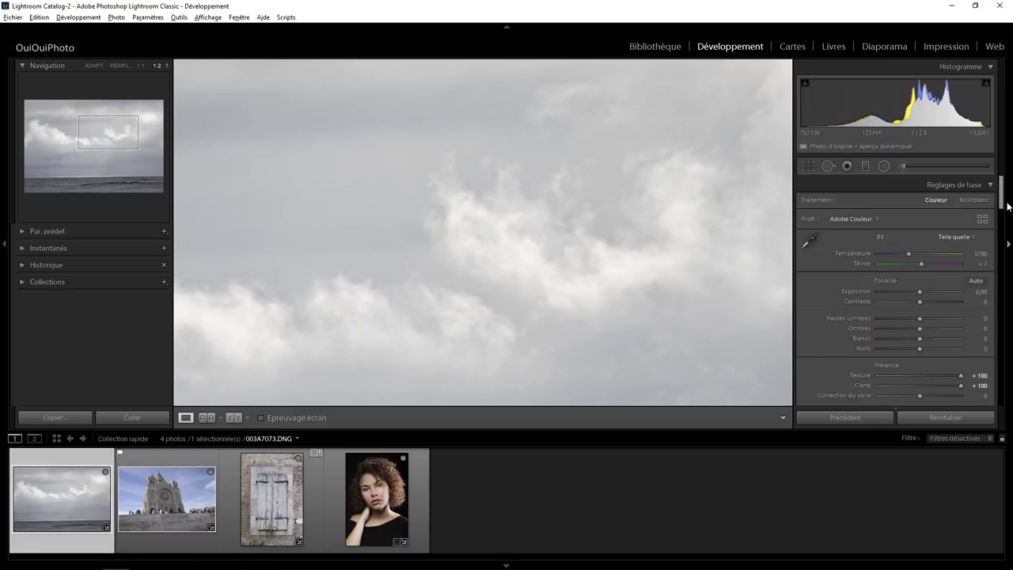
scroll(1002, 204, down, 3)
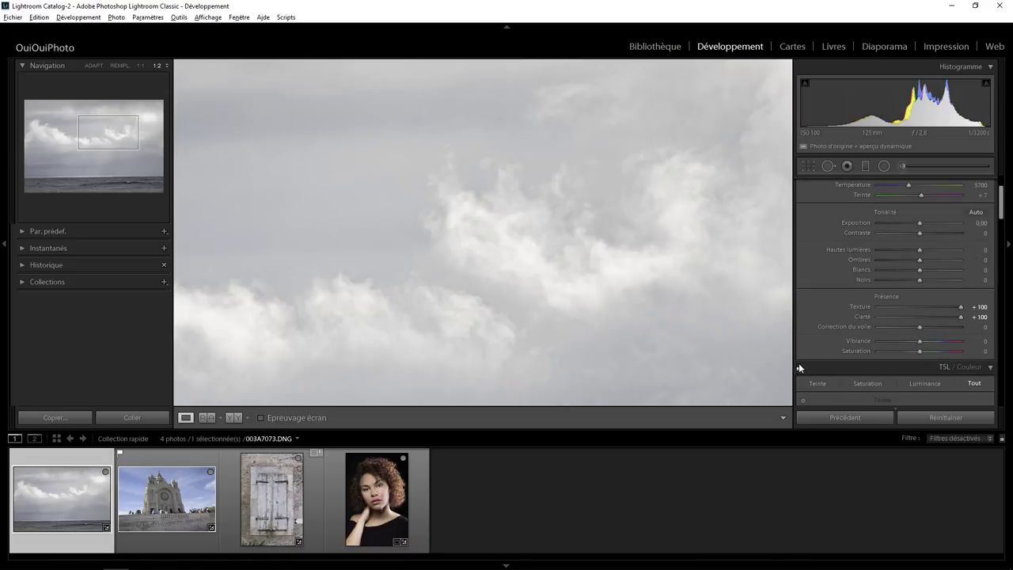
Reset both sliders, then set Clarity to +100 and Texture to +87
double_click(960, 306)
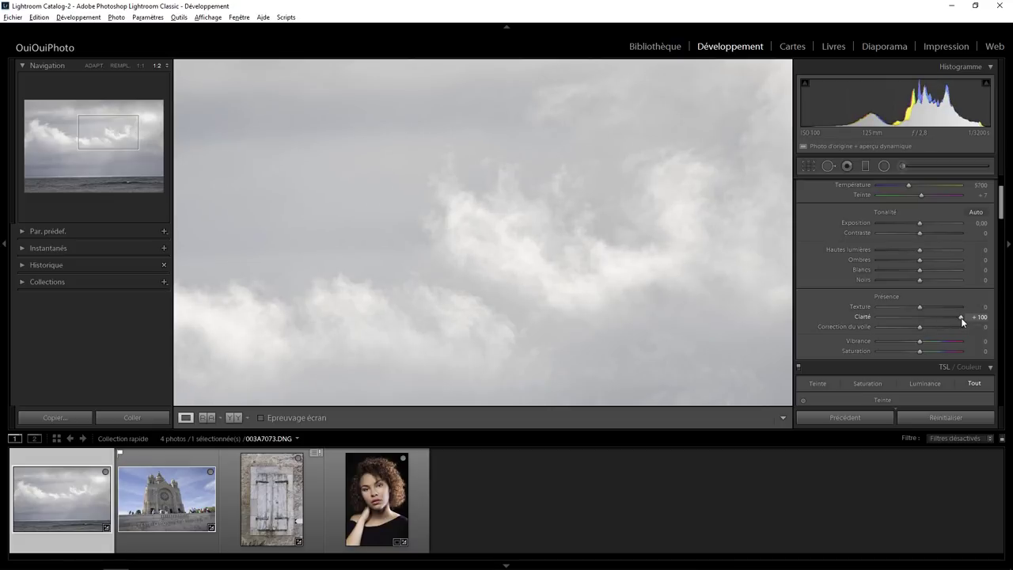
double_click(961, 317)
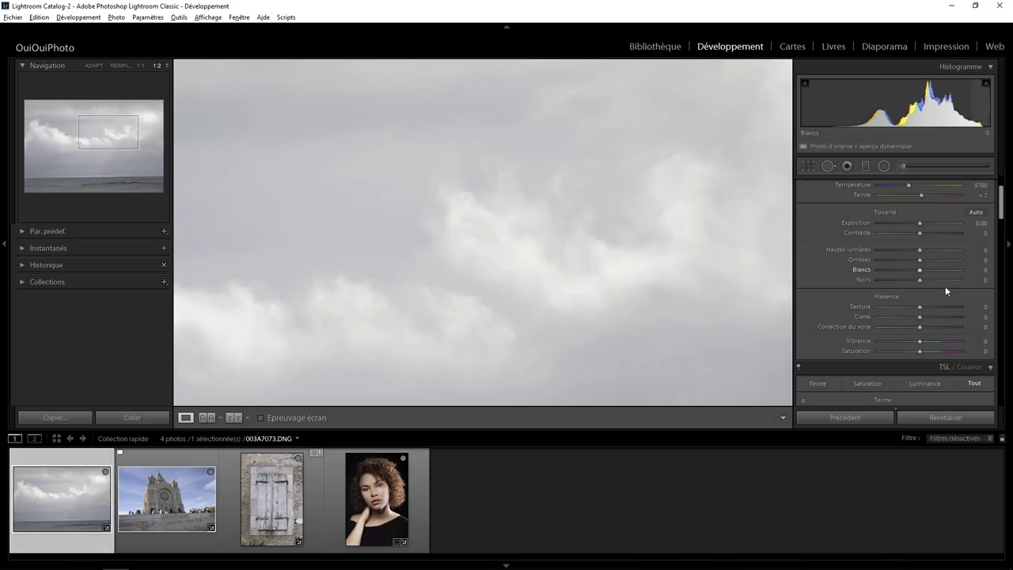
drag(920, 317, 980, 316)
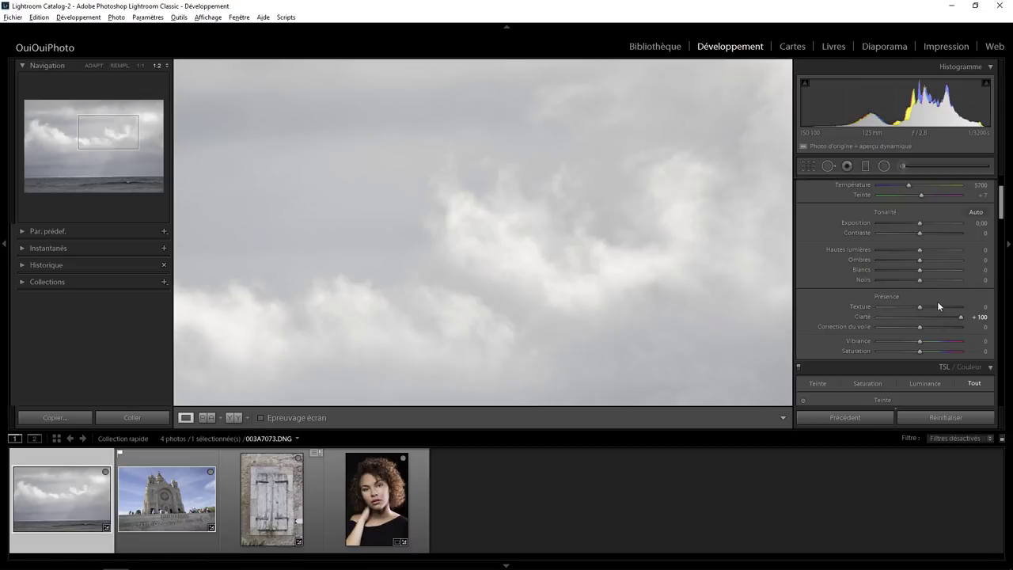
drag(920, 310, 961, 305)
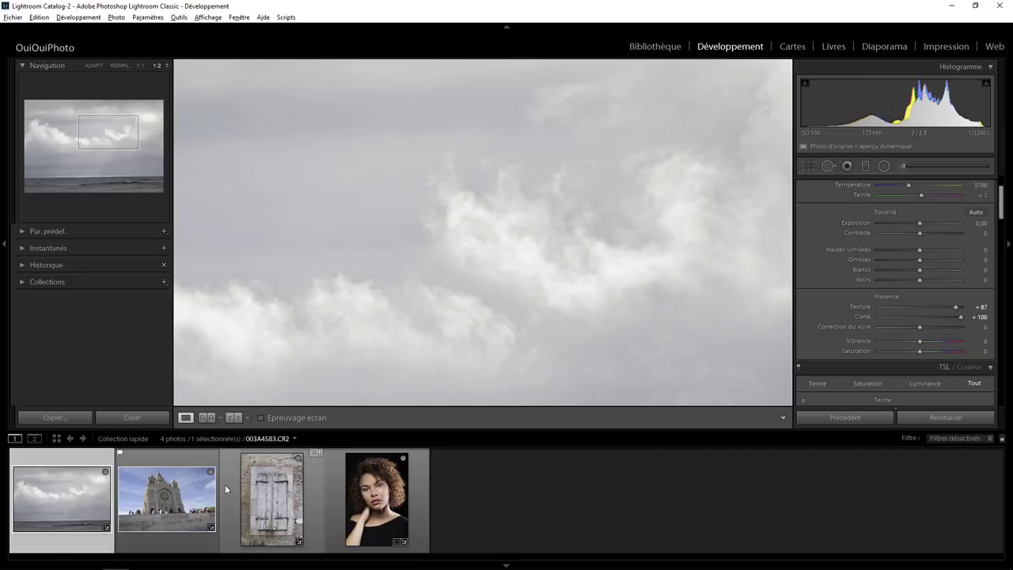
Open the church photo, check Clarity at +100 on the rose window and towers, then reset it
click(188, 508)
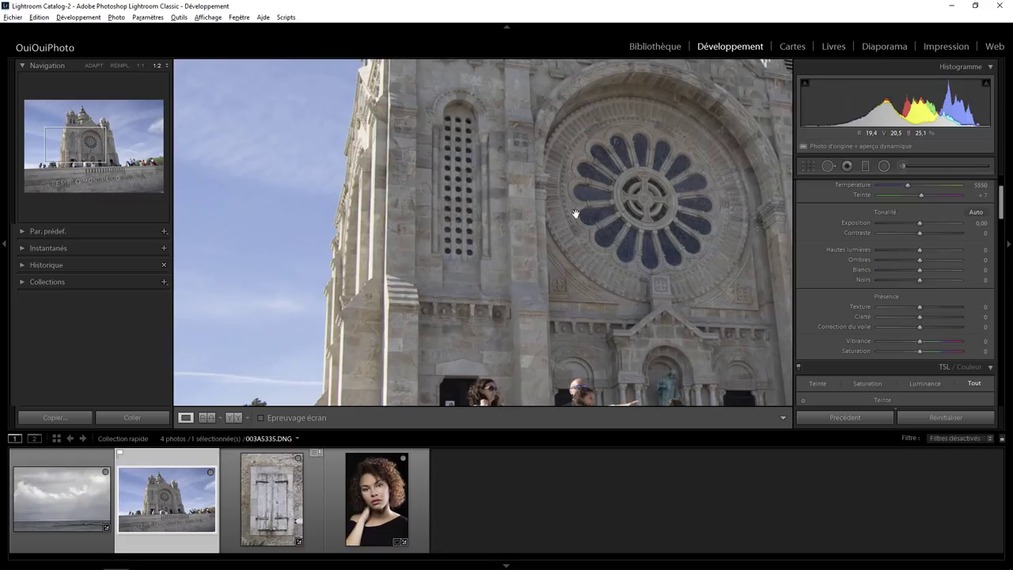
click(503, 210)
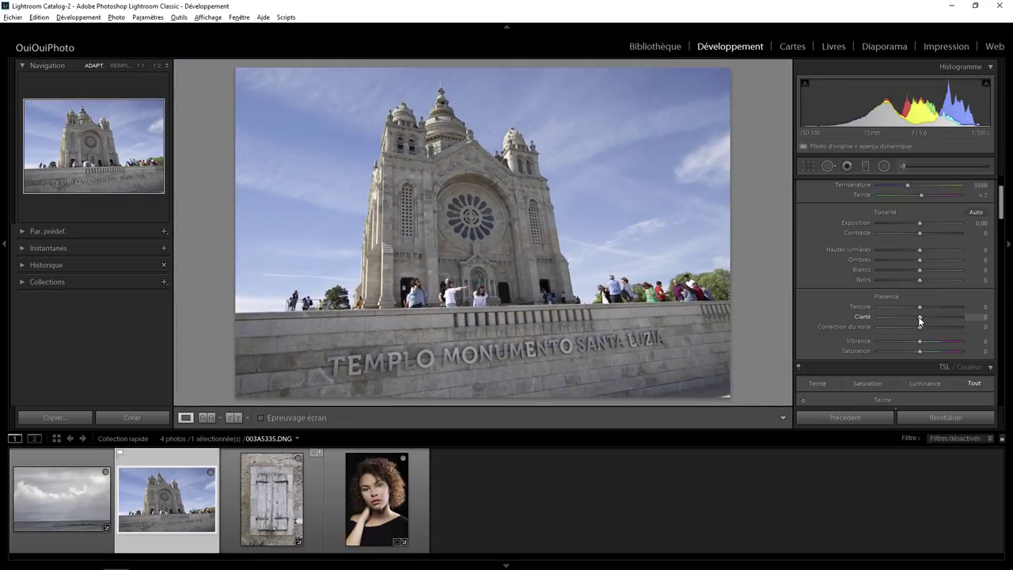
mouse_move(926, 316)
mouse_down()
mouse_move(962, 314)
mouse_move(892, 315)
mouse_move(967, 318)
mouse_up()
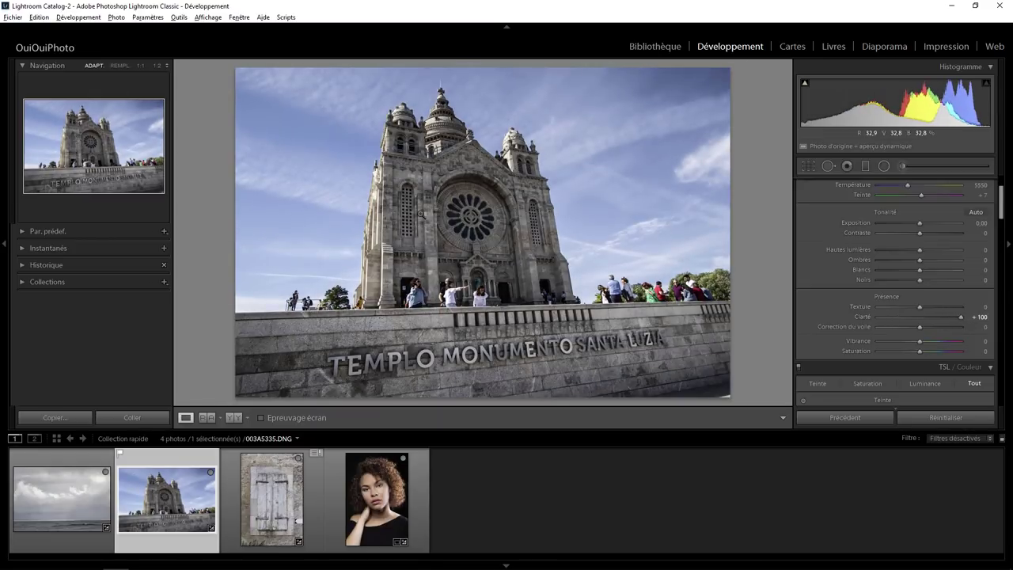
click(406, 210)
drag(399, 228, 490, 284)
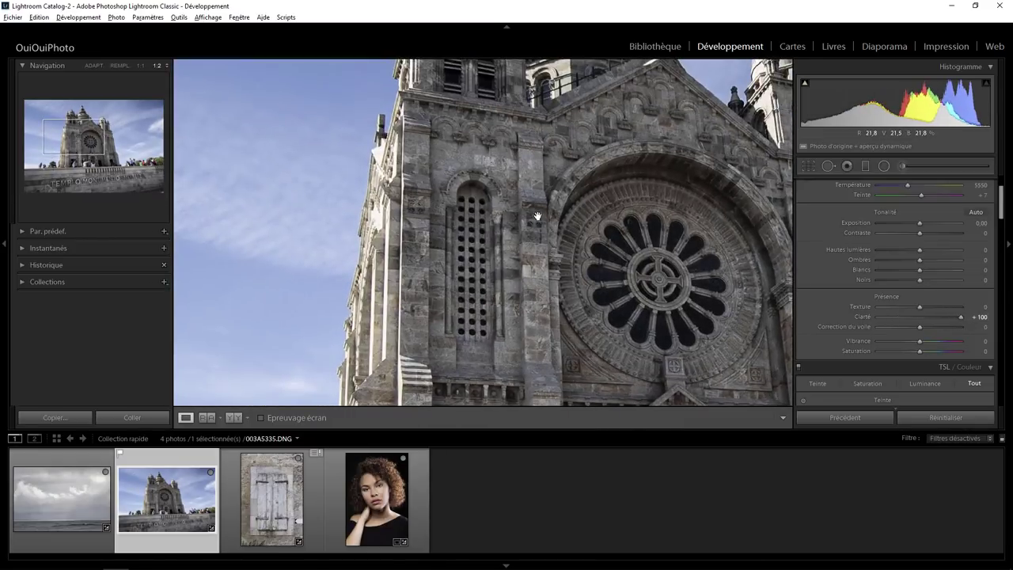
double_click(963, 318)
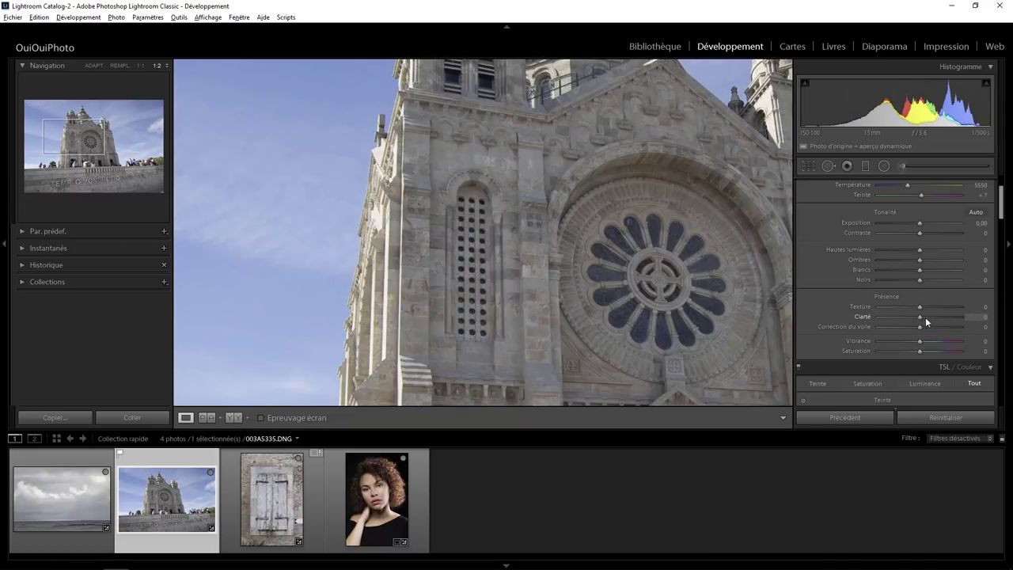
Test Clarity at -100 and Texture at its minimum on the church, resetting both to 0
mouse_move(925, 316)
mouse_down()
mouse_move(956, 316)
mouse_move(910, 316)
mouse_move(956, 319)
mouse_move(924, 319)
mouse_move(955, 307)
mouse_move(973, 311)
mouse_move(929, 314)
mouse_move(988, 317)
mouse_move(914, 316)
mouse_move(995, 315)
mouse_move(920, 312)
mouse_up()
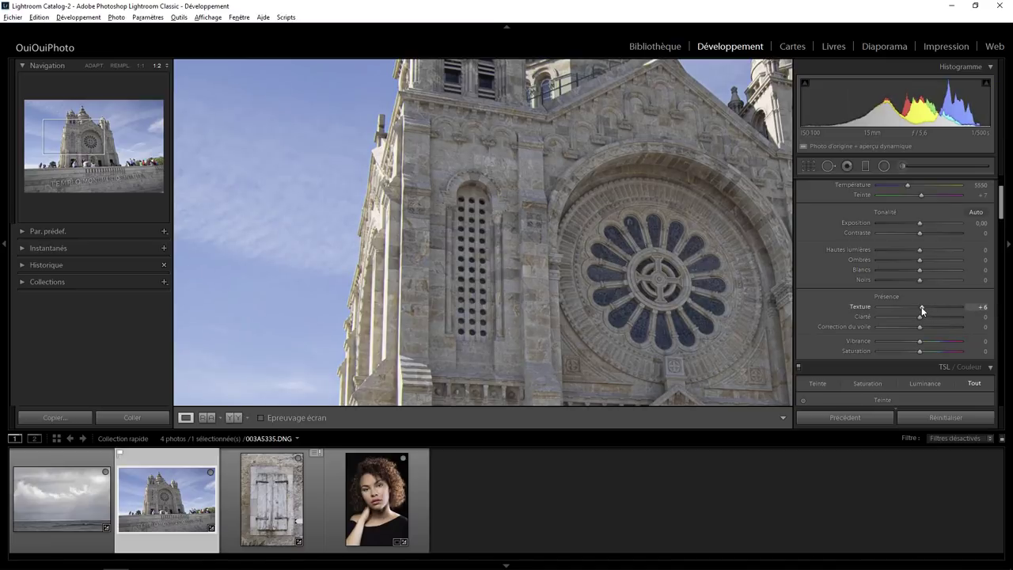
double_click(921, 307)
drag(913, 321, 881, 322)
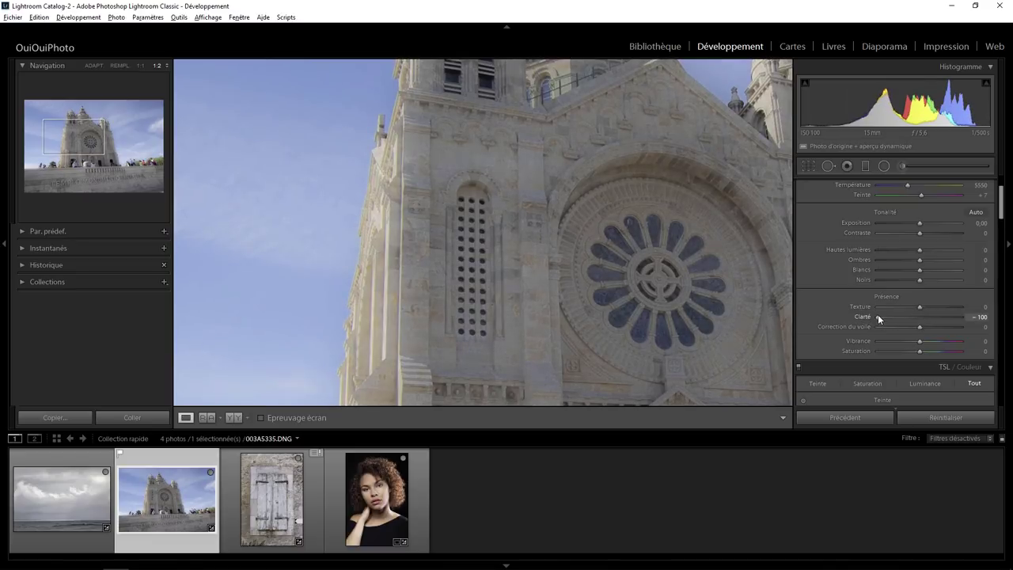
double_click(878, 317)
drag(903, 312, 850, 308)
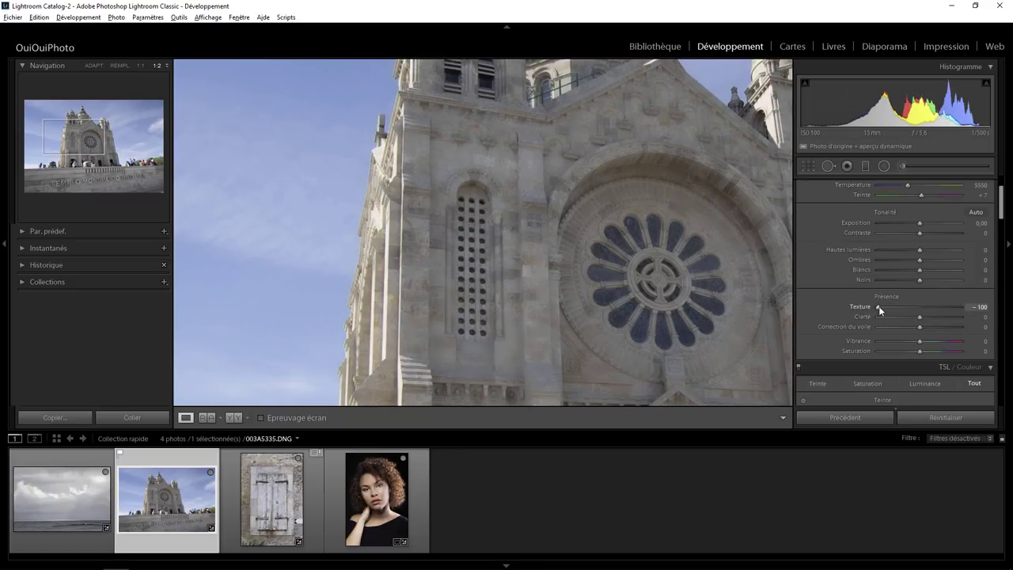
double_click(879, 306)
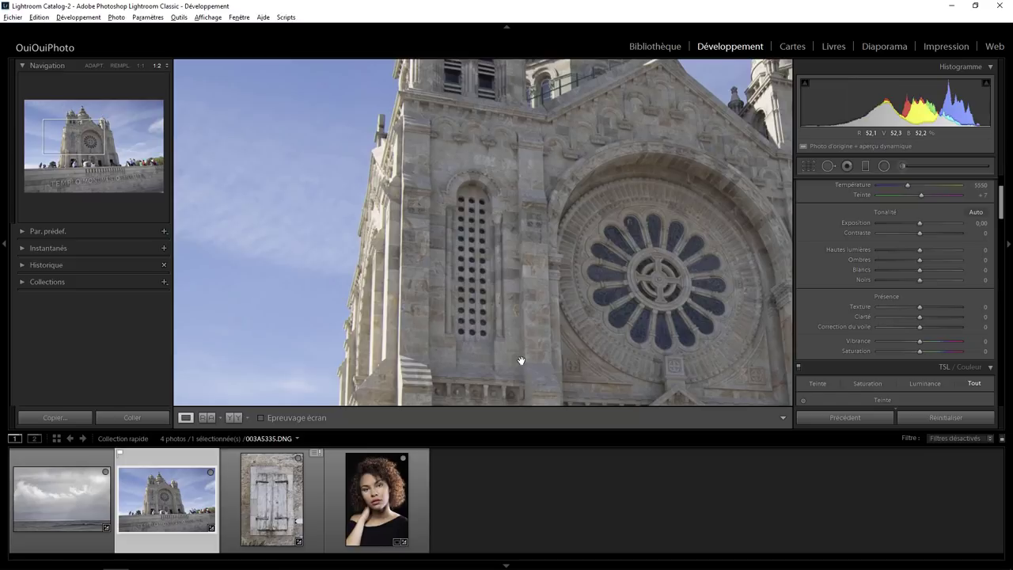
Open the portrait at 1:1 and start a new brush mask with edit pins hidden
click(377, 499)
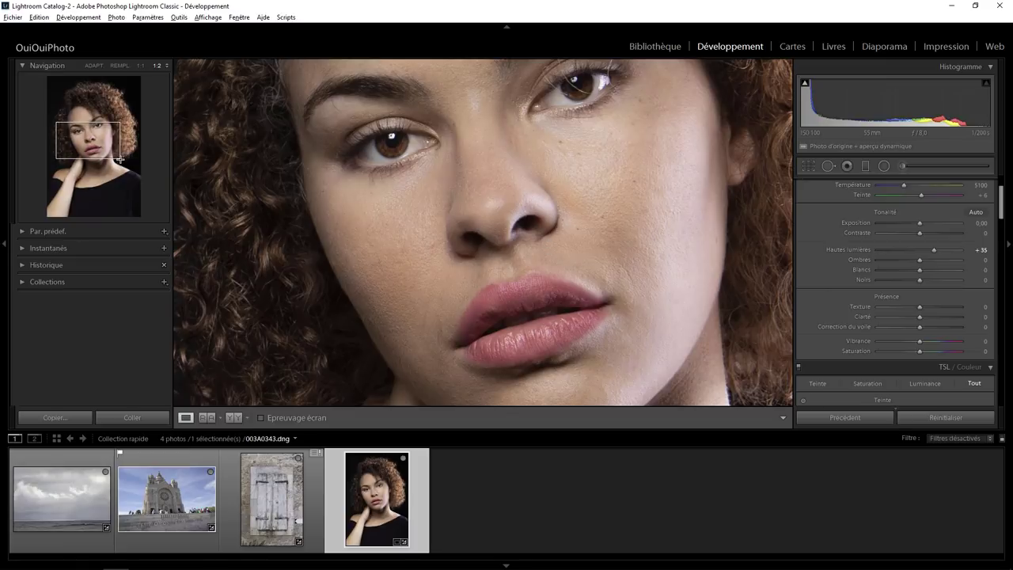
click(140, 64)
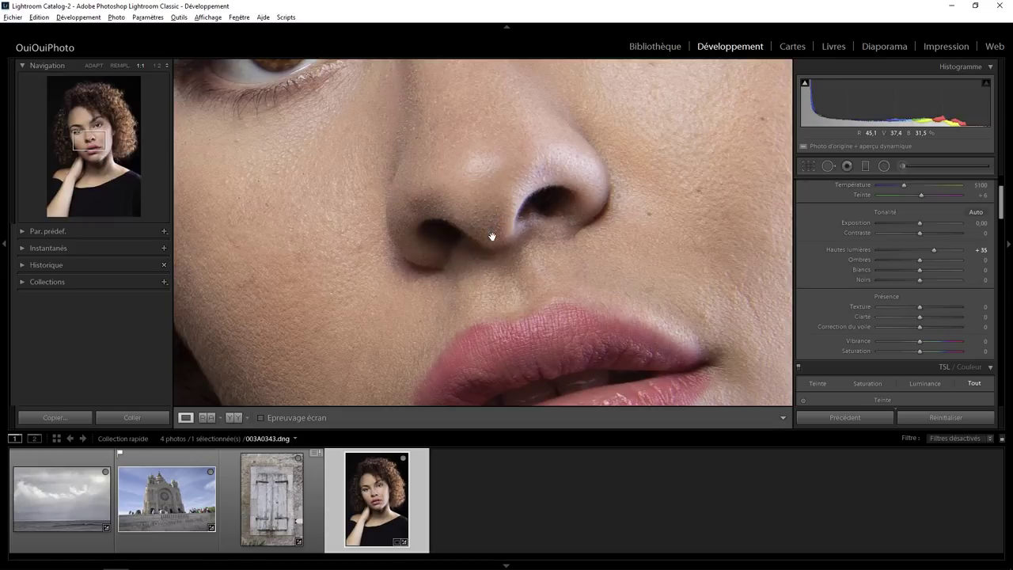
click(904, 165)
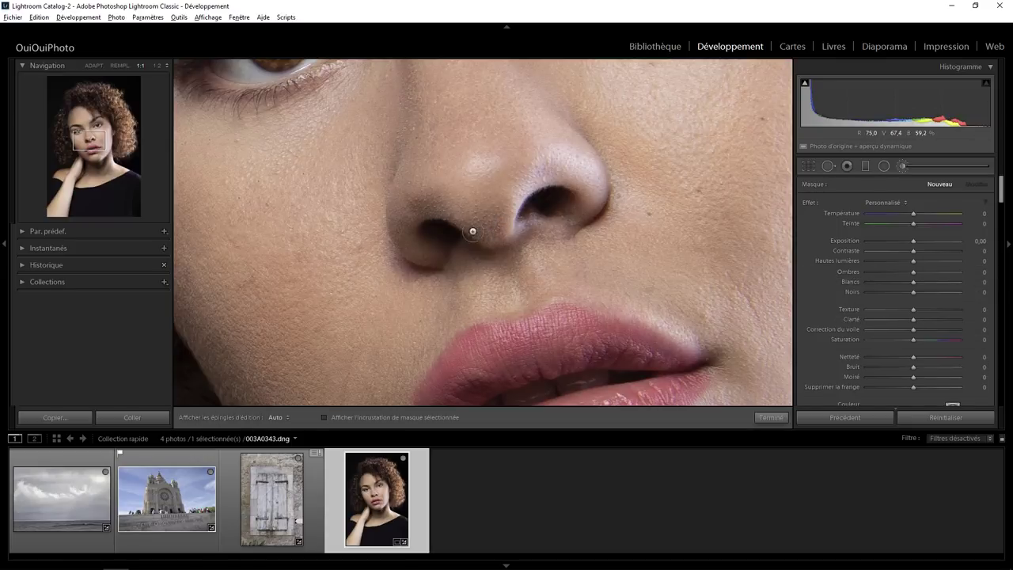
key(h)
Paint the mask over the skin around the nose and set its Texture to -93
drag(453, 212, 424, 219)
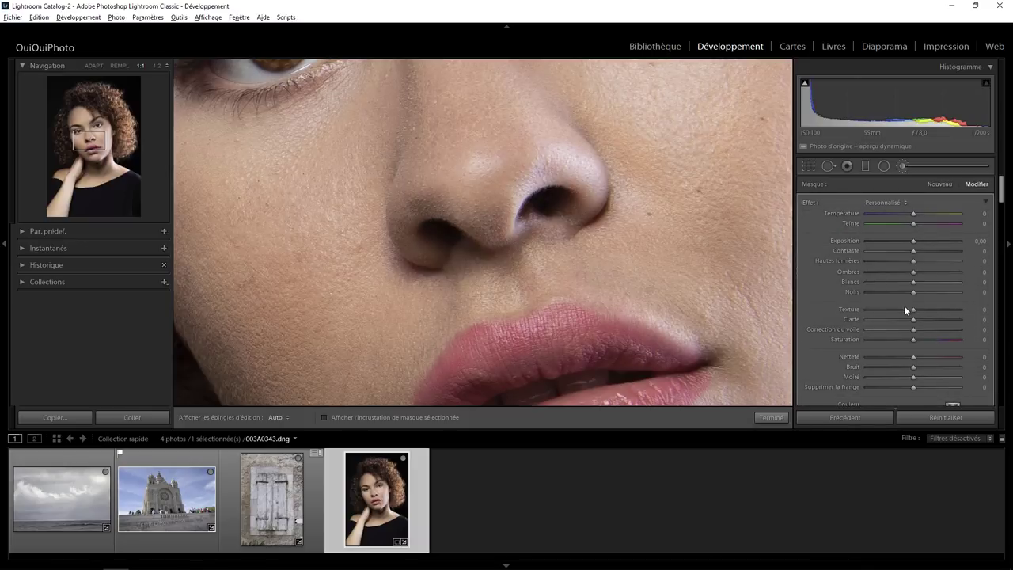
drag(913, 311, 879, 311)
mouse_move(881, 307)
mouse_down()
mouse_move(938, 307)
mouse_move(870, 307)
mouse_up()
Finish the brush mask, fit the portrait to view, then switch to the shutter photo and back
click(772, 418)
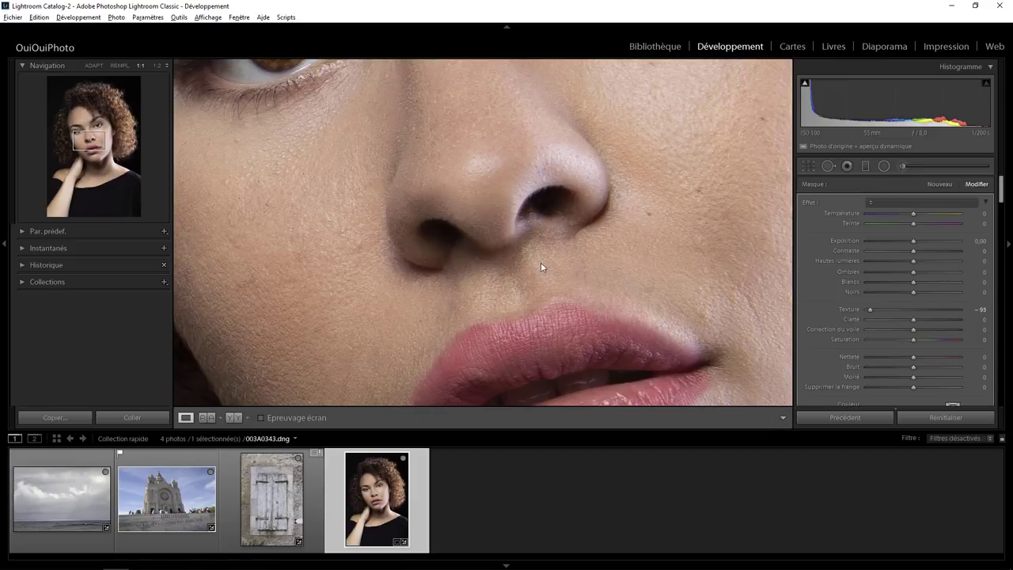
click(538, 259)
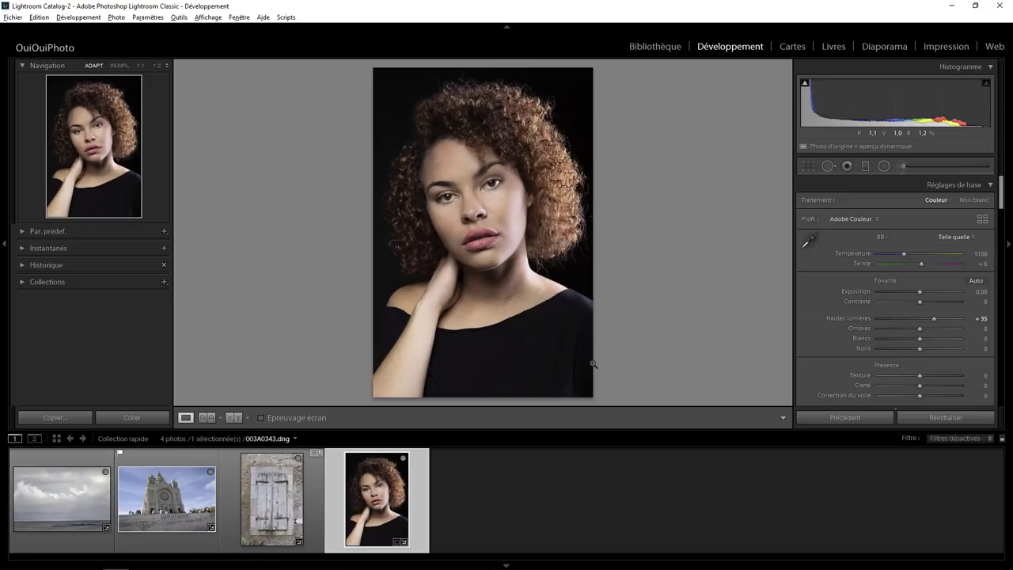
click(284, 506)
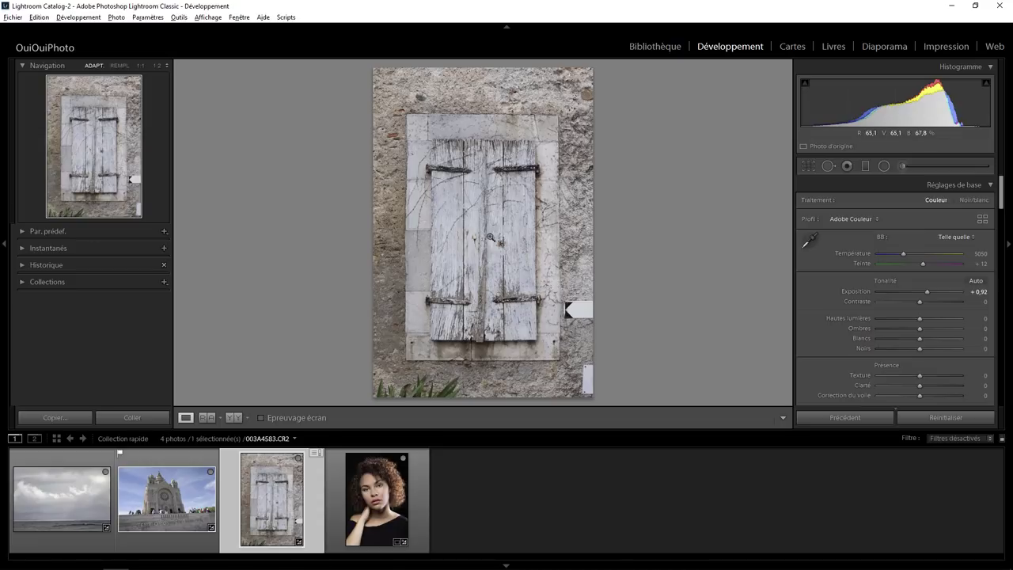
click(388, 504)
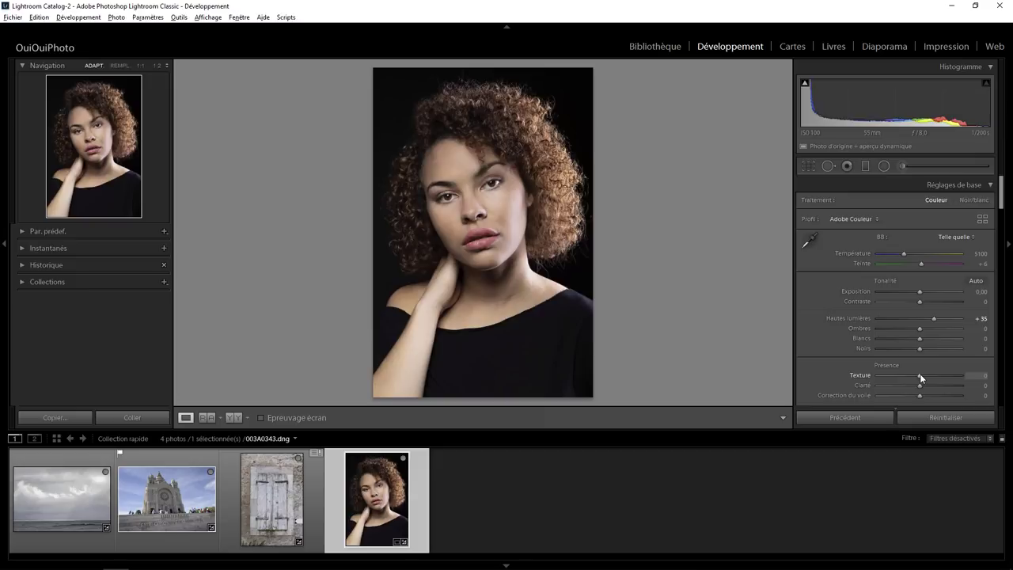
drag(921, 378, 859, 376)
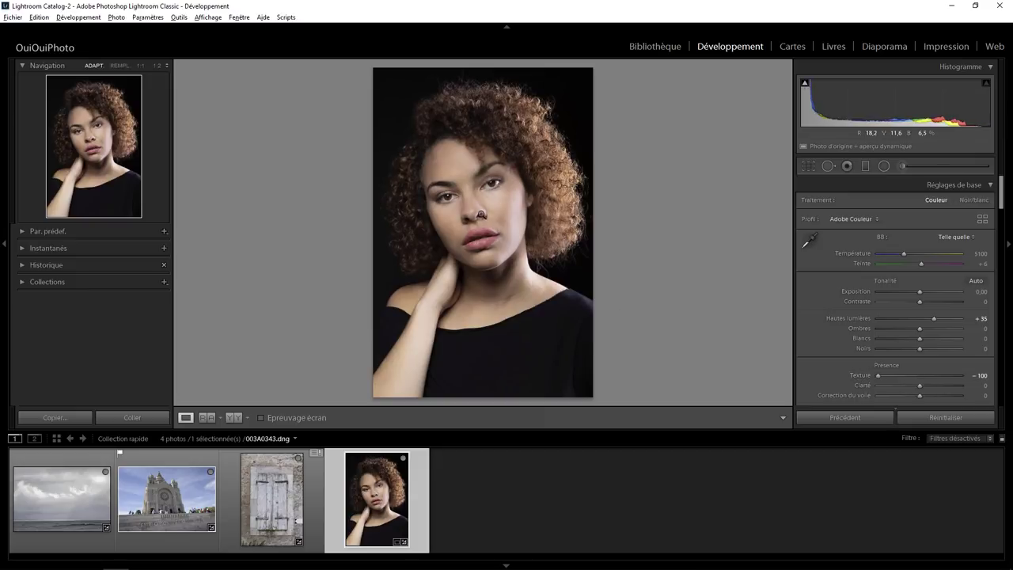
click(480, 214)
drag(391, 181, 623, 336)
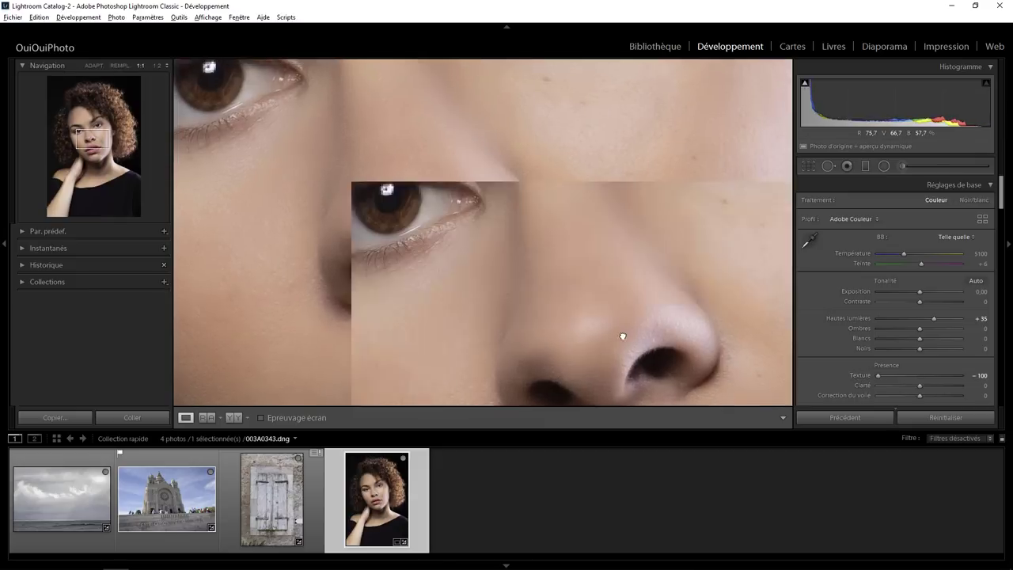
drag(522, 319, 484, 163)
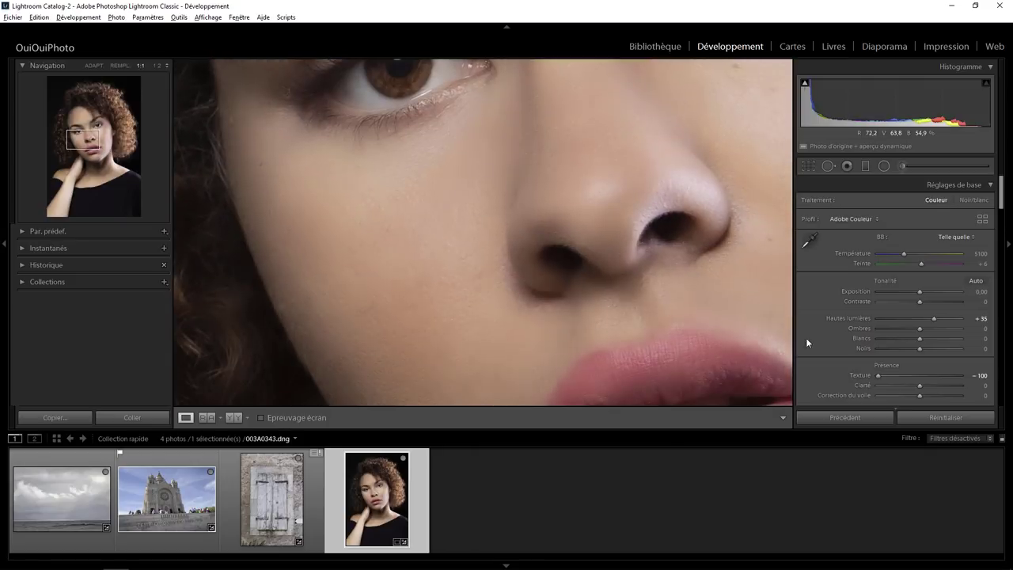
double_click(879, 375)
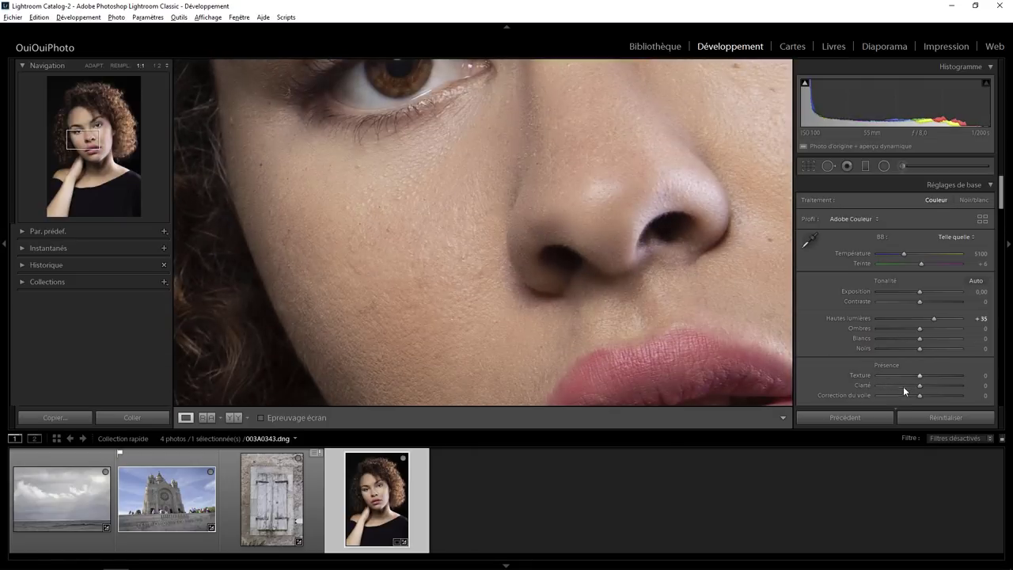
drag(919, 386, 876, 387)
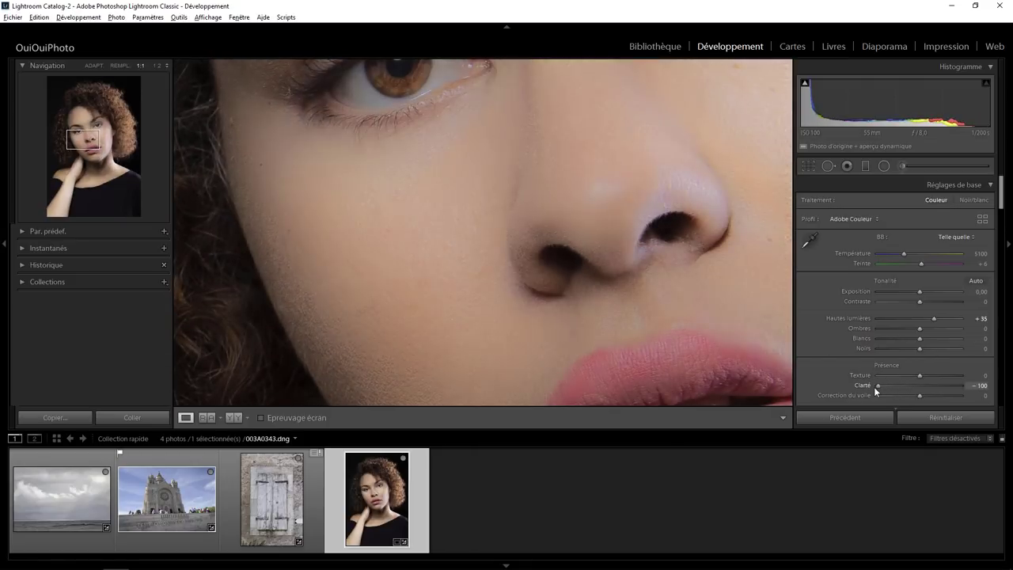
click(569, 192)
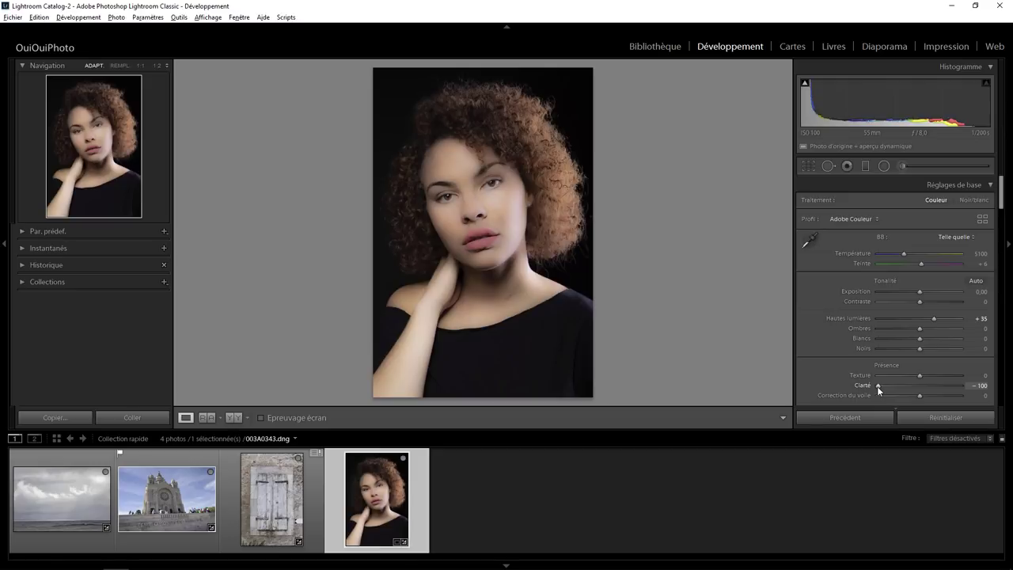
double_click(877, 386)
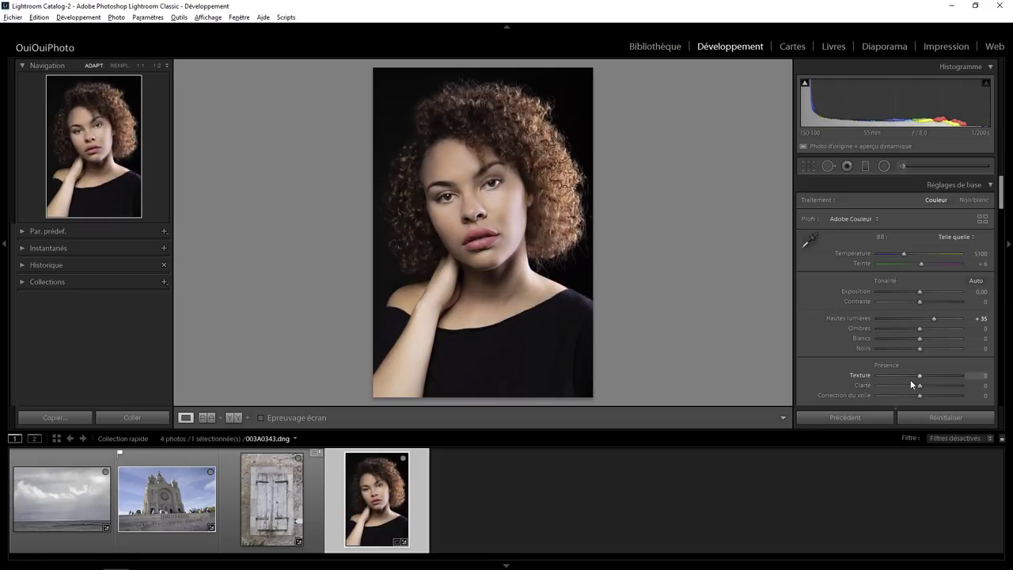
mouse_move(918, 373)
mouse_down()
mouse_move(864, 379)
mouse_move(918, 379)
mouse_up()
mouse_move(920, 386)
mouse_down()
mouse_move(859, 389)
mouse_move(919, 388)
mouse_up()
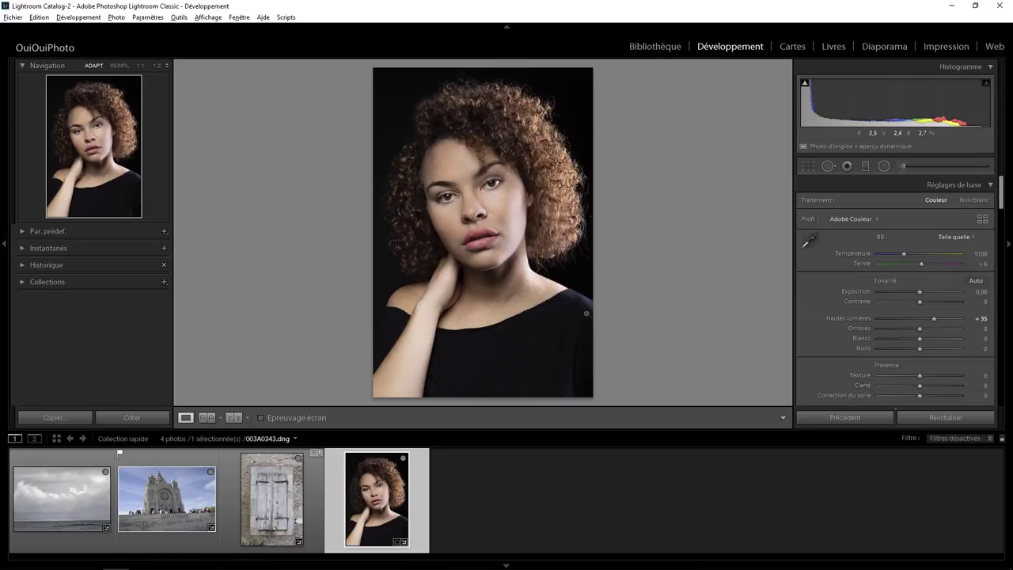